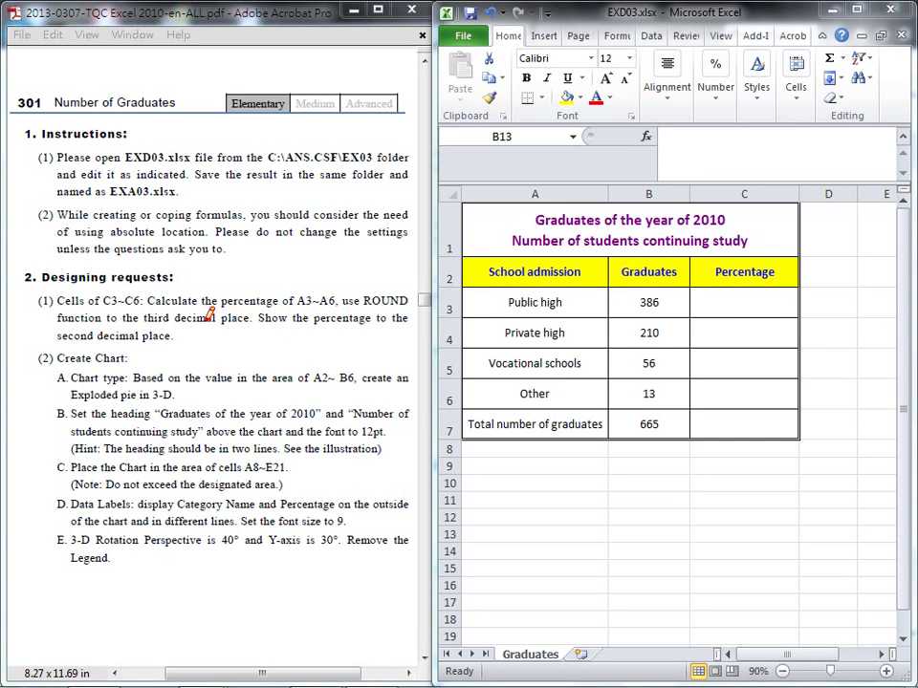
# Underline the percentage, ROUND and third-decimal-place requirements in the instructions.
pyautogui.moveTo(151, 306); pyautogui.dragTo(330, 307)
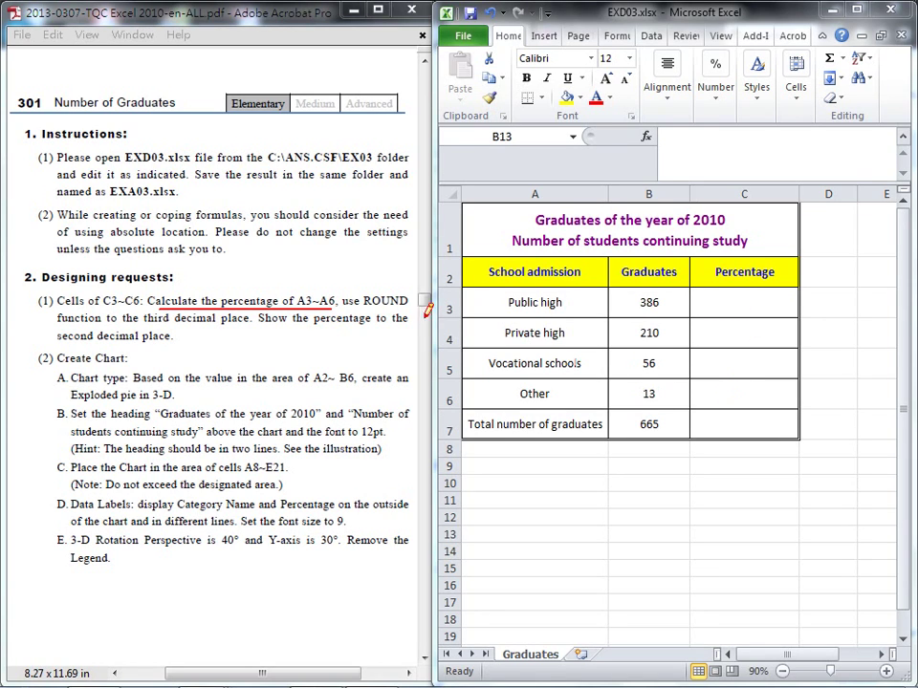
pyautogui.moveTo(413, 304); pyautogui.dragTo(363, 307)
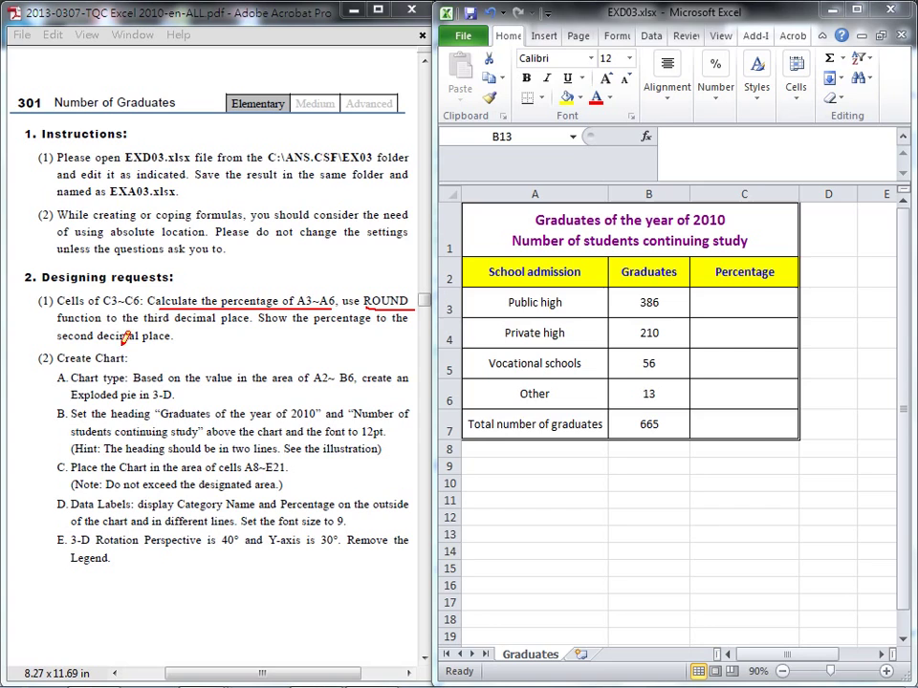
pyautogui.moveTo(123, 325); pyautogui.dragTo(247, 325)
pyautogui.press('Escape')
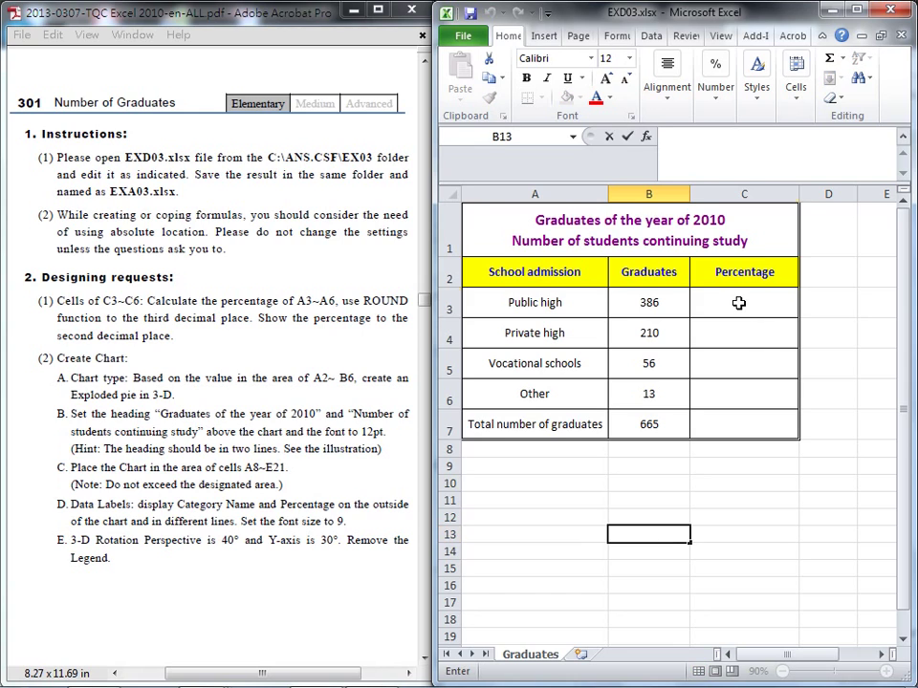
# Enter =B3/$B$7 in C3 to get Public high's share of all graduates.
pyautogui.click(739, 303)
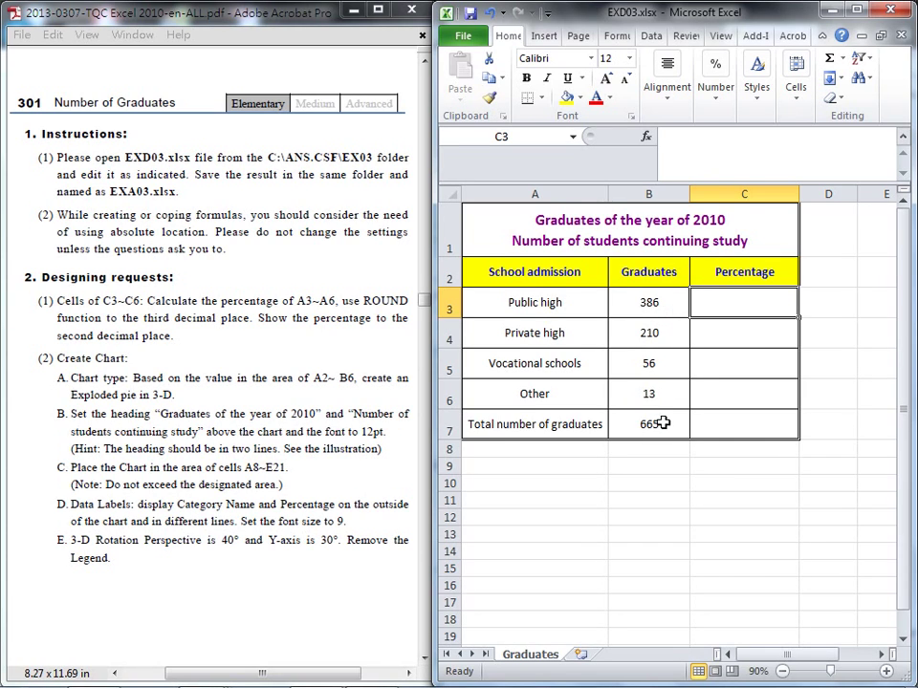
pyautogui.write('=')
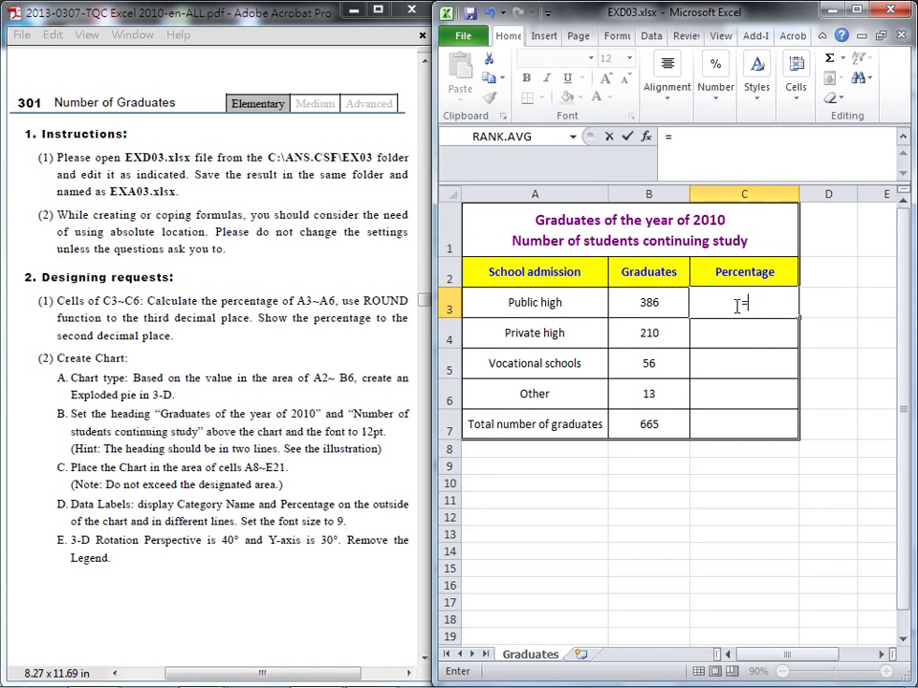
pyautogui.click(667, 300)
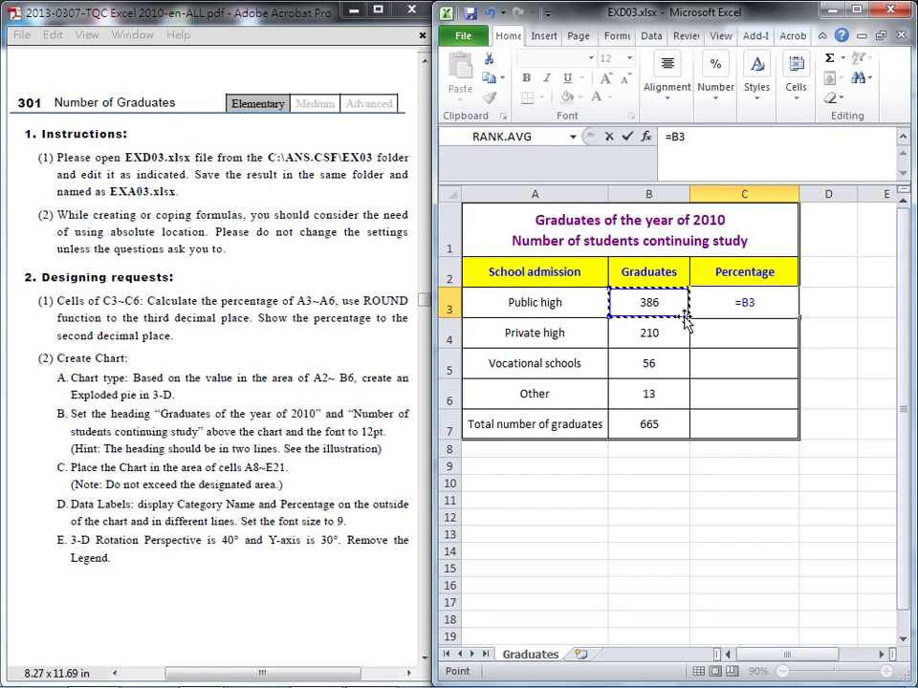
pyautogui.write('/')
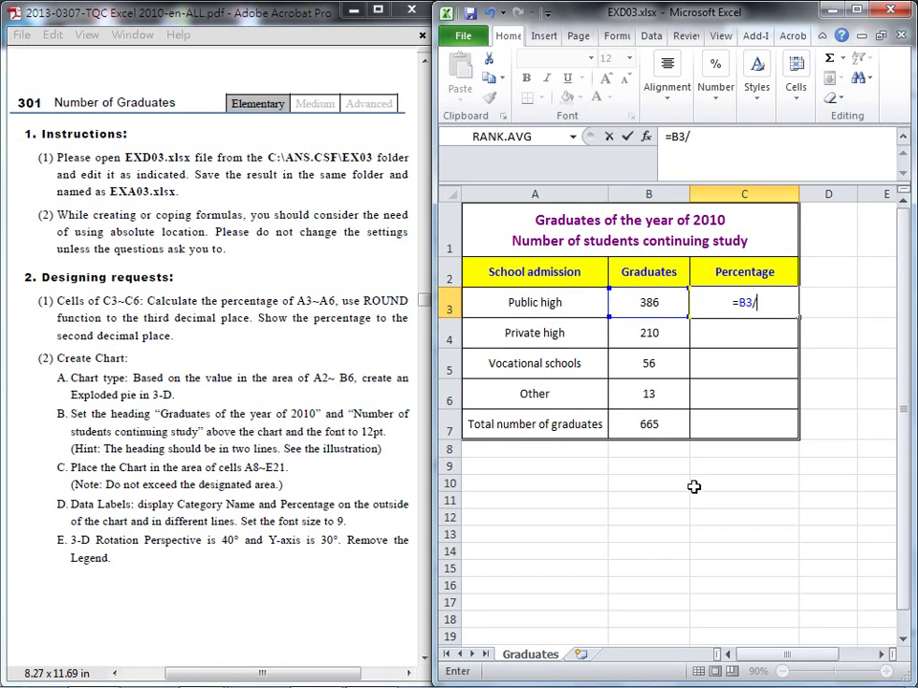
pyautogui.click(649, 427)
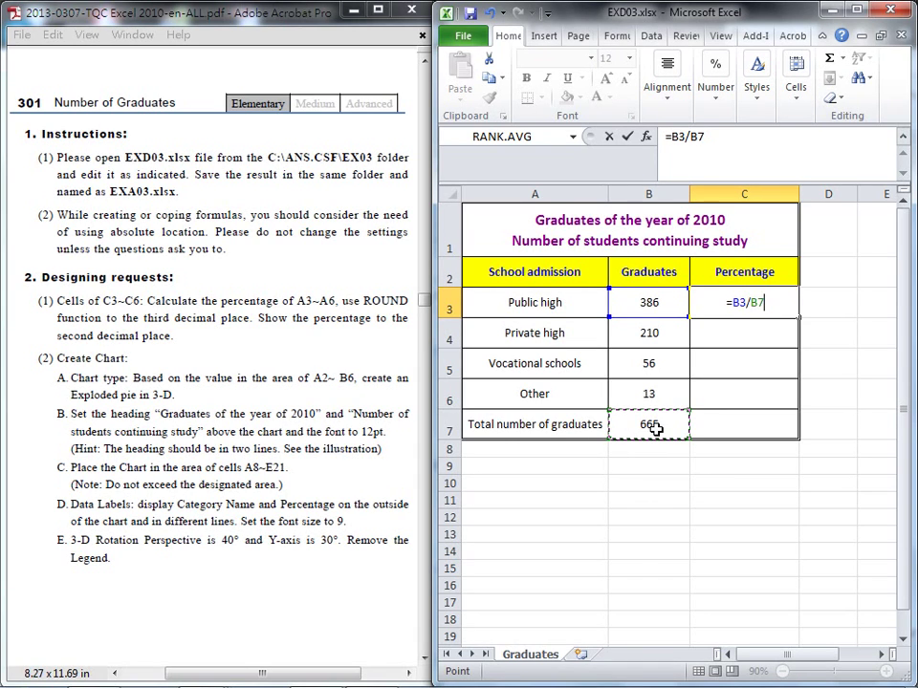
pyautogui.press('F4')
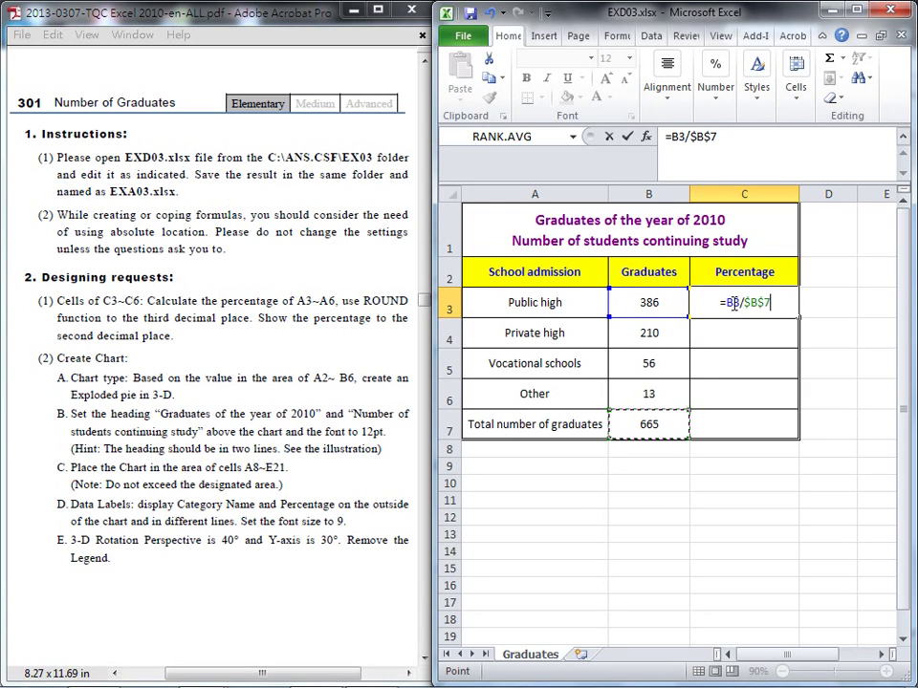
pyautogui.click(626, 137)
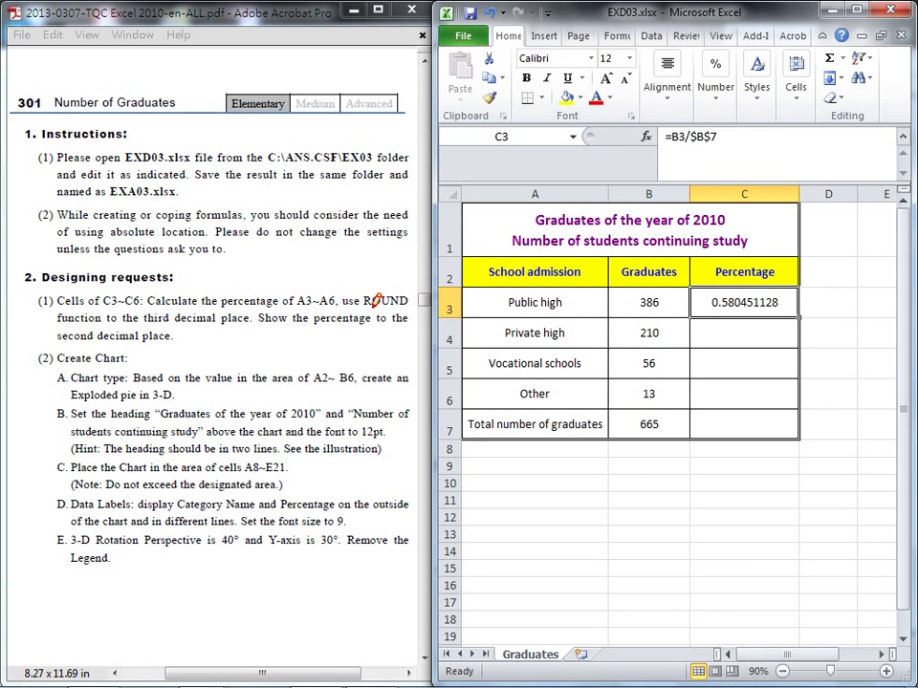
# Underline the ROUND and third-decimal-place requirements in the instructions.
pyautogui.moveTo(363, 309); pyautogui.dragTo(408, 309)
pyautogui.moveTo(144, 326); pyautogui.dragTo(250, 323)
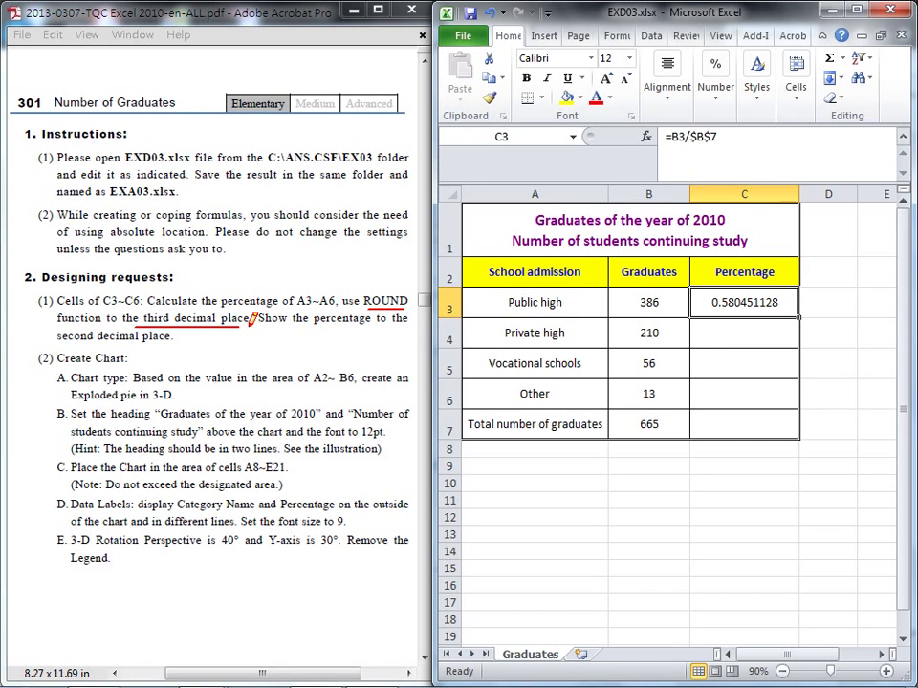
pyautogui.press('Escape')
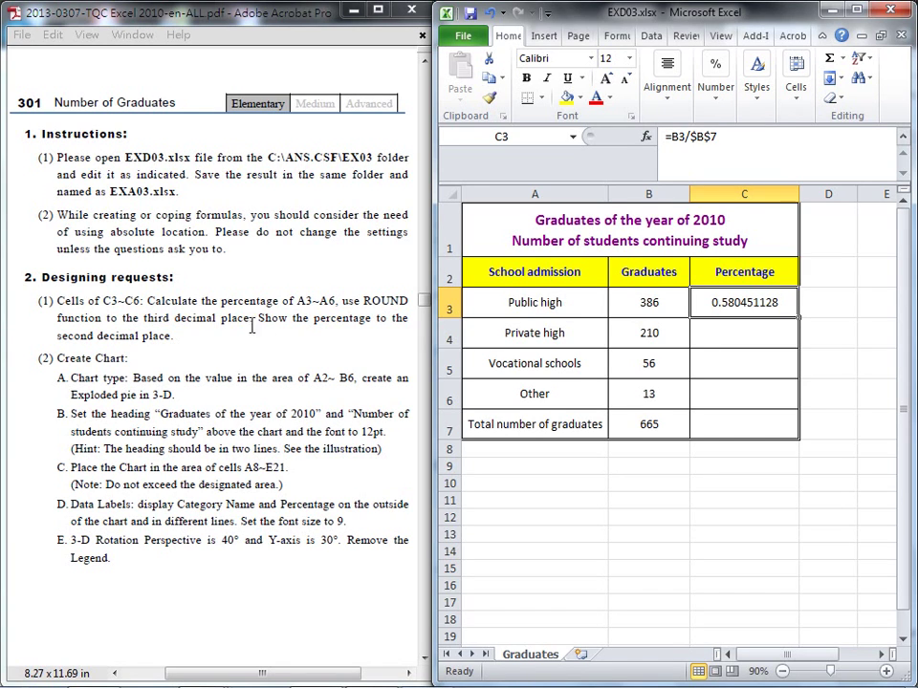
# Wrap C3's formula in ROUND to give =ROUND(B3/$B$7,3).
pyautogui.click(671, 137)
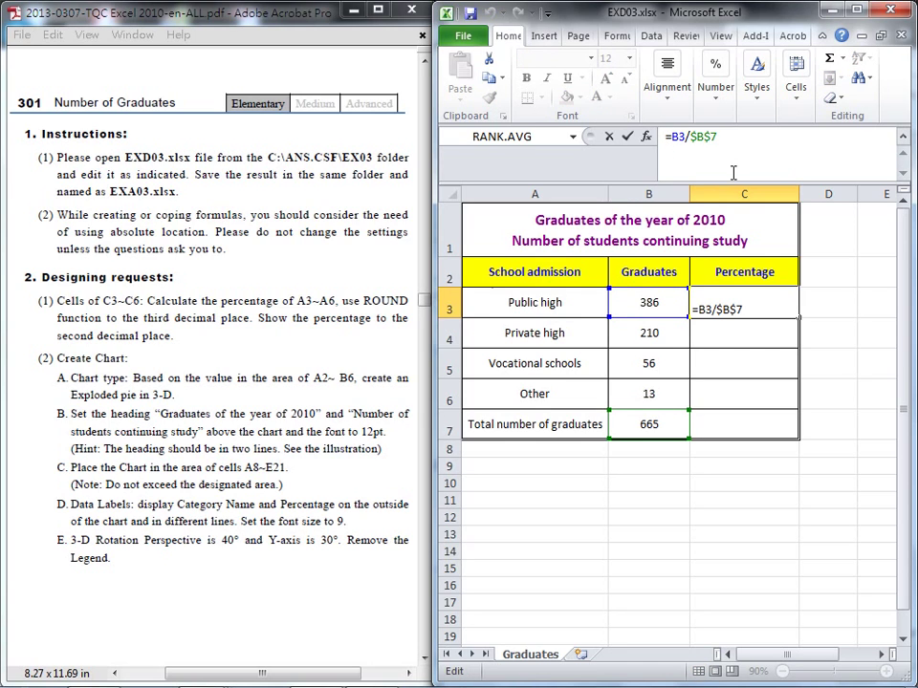
pyautogui.write('ro')
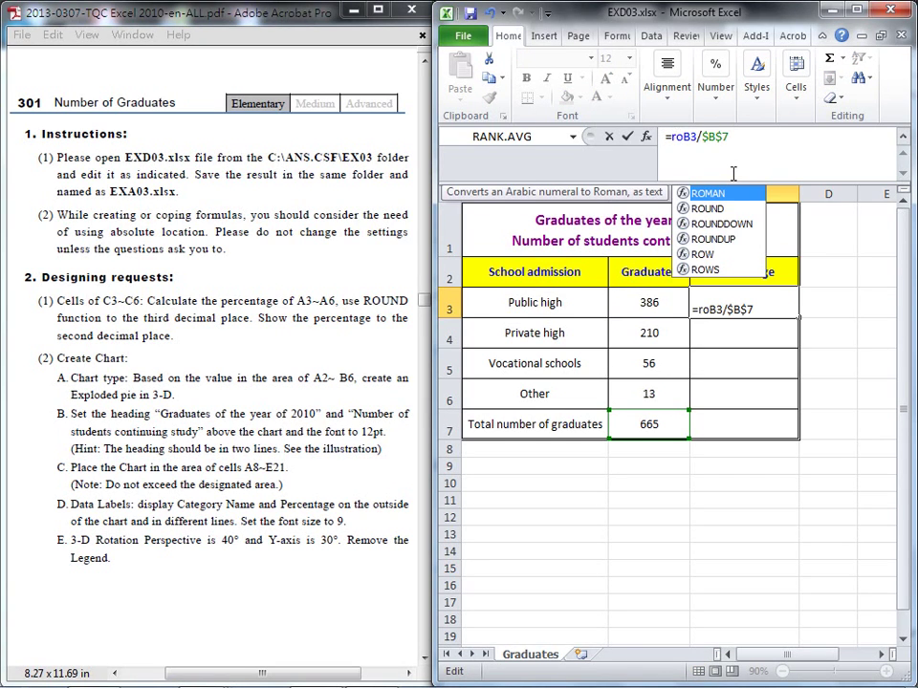
pyautogui.press('Down')
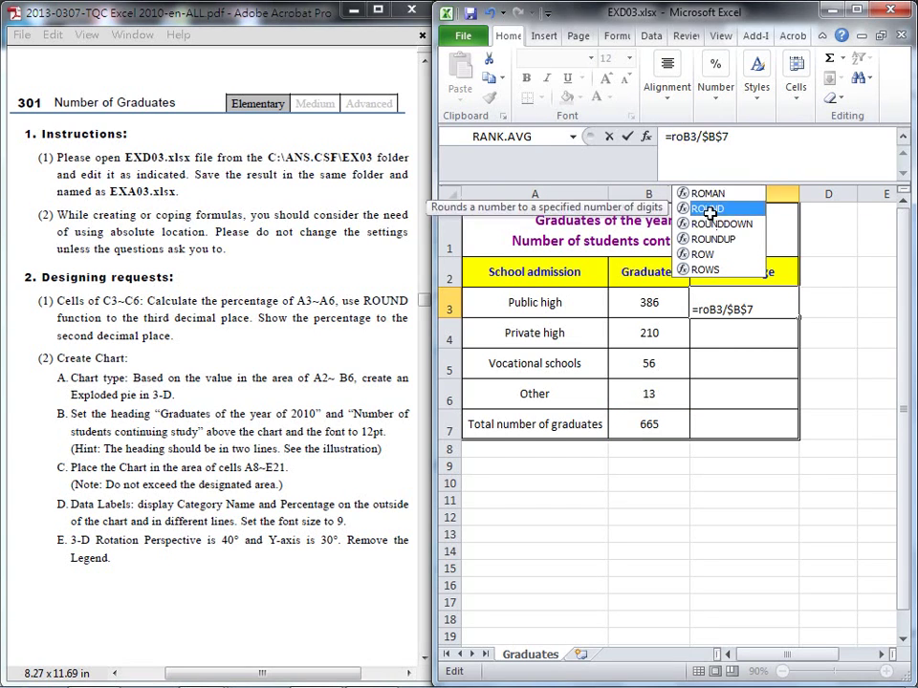
pyautogui.press('Tab')
pyautogui.click(772, 137)
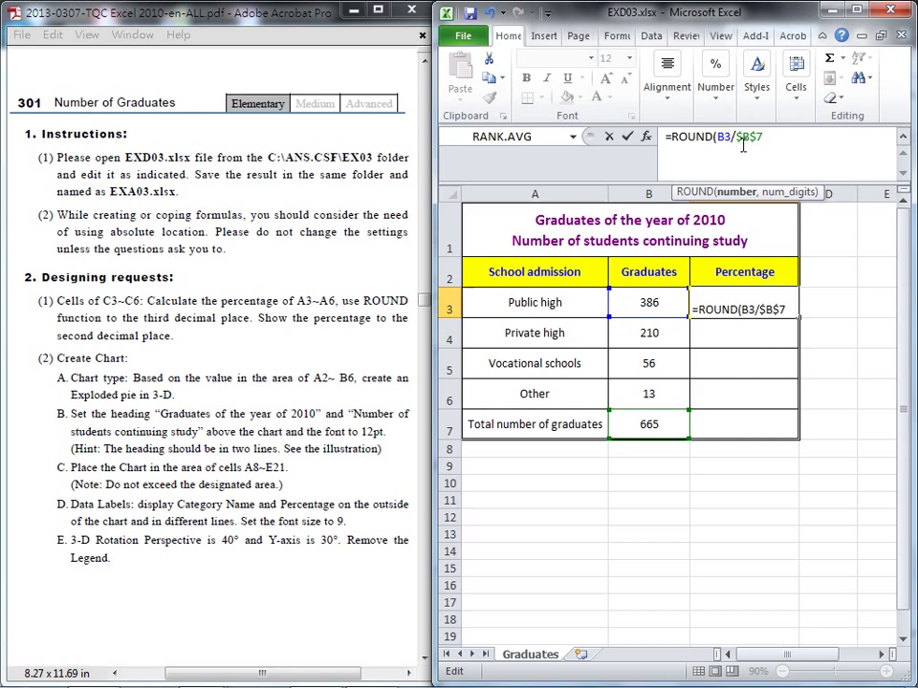
pyautogui.write(',3')
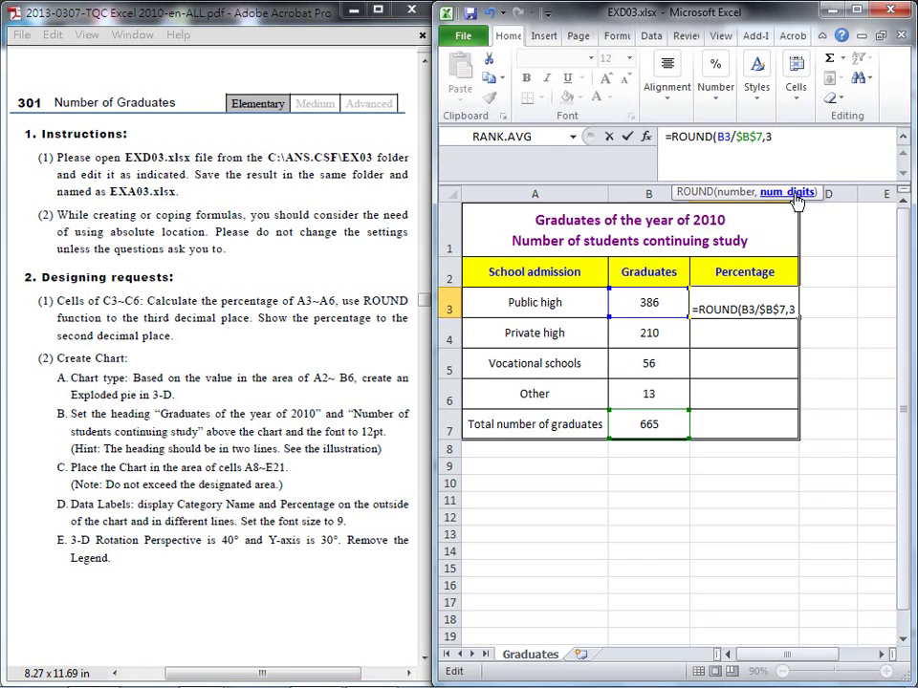
pyautogui.click(627, 136)
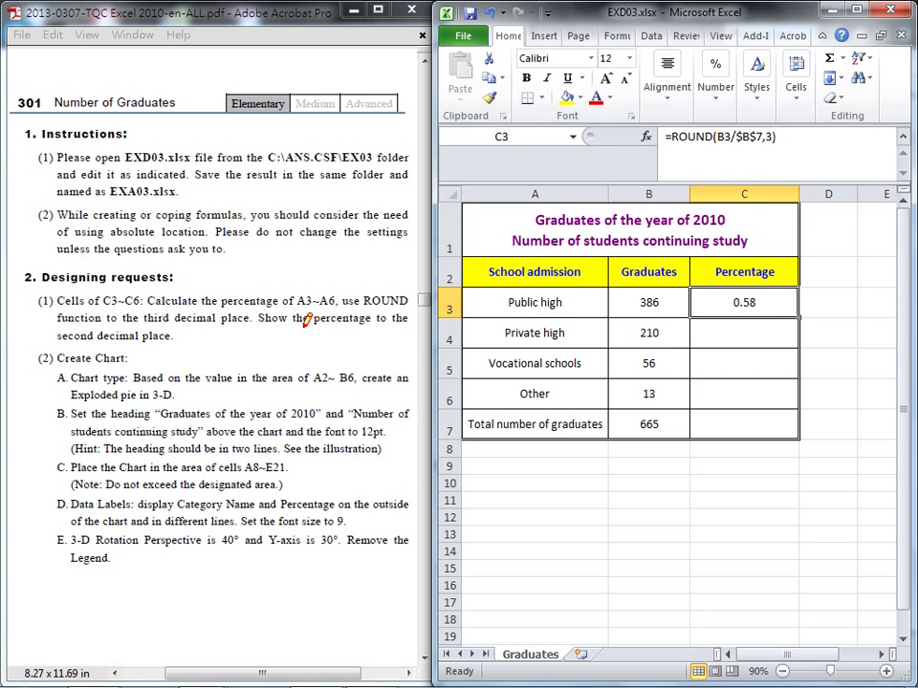
# Underline the percentage and second-decimal-place display requirements in the instructions.
pyautogui.moveTo(304, 325); pyautogui.dragTo(383, 325)
pyautogui.moveTo(57, 346)
pyautogui.mouseDown()
pyautogui.moveTo(126, 347)
pyautogui.moveTo(179, 334)
pyautogui.mouseUp()
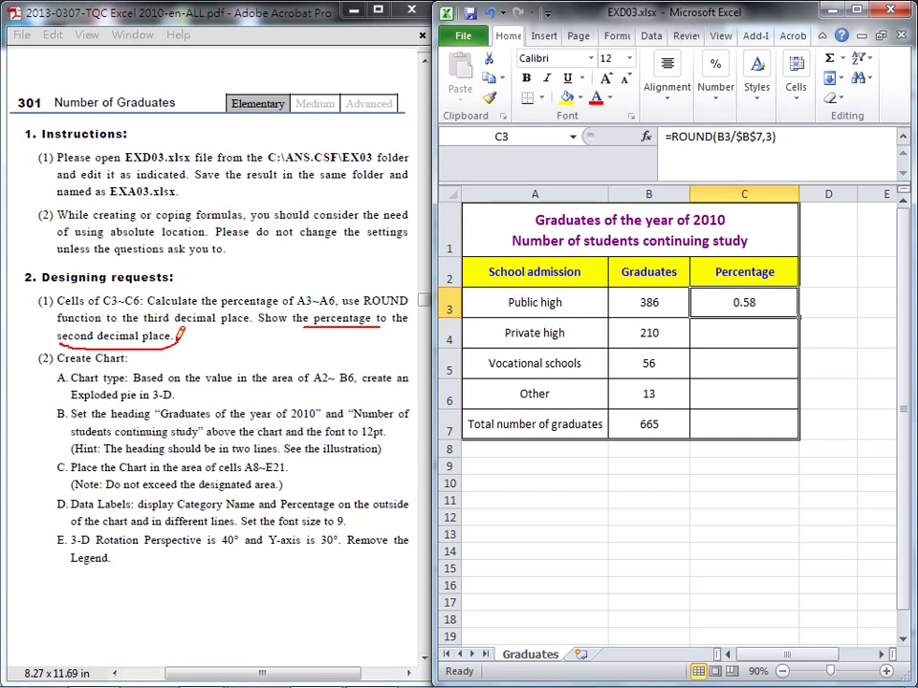
pyautogui.press('Escape')
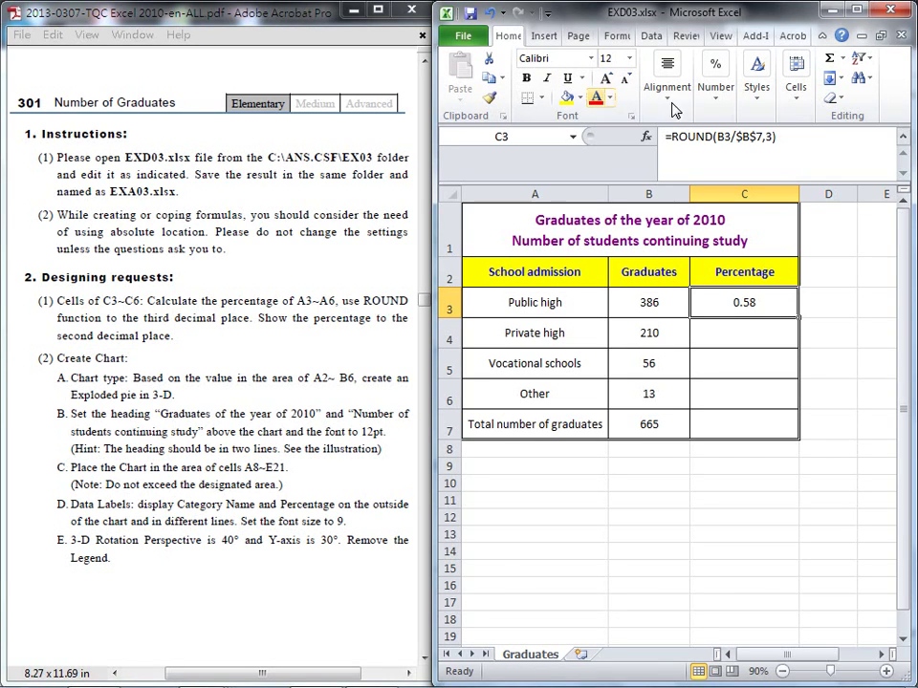
# Format C3 as a percent with two decimals and fill it down to C6.
pyautogui.click(716, 104)
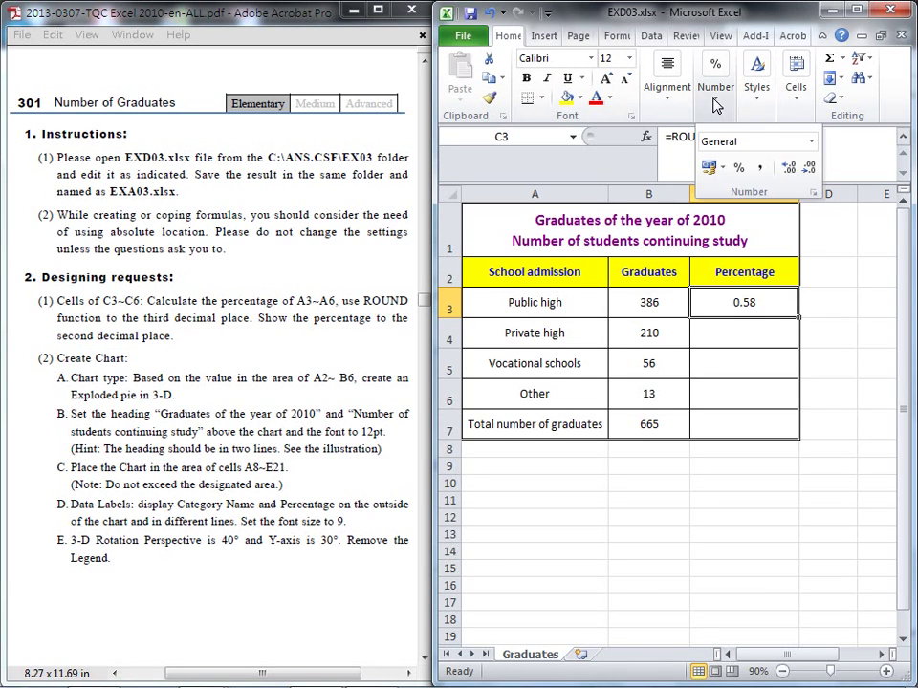
pyautogui.click(741, 168)
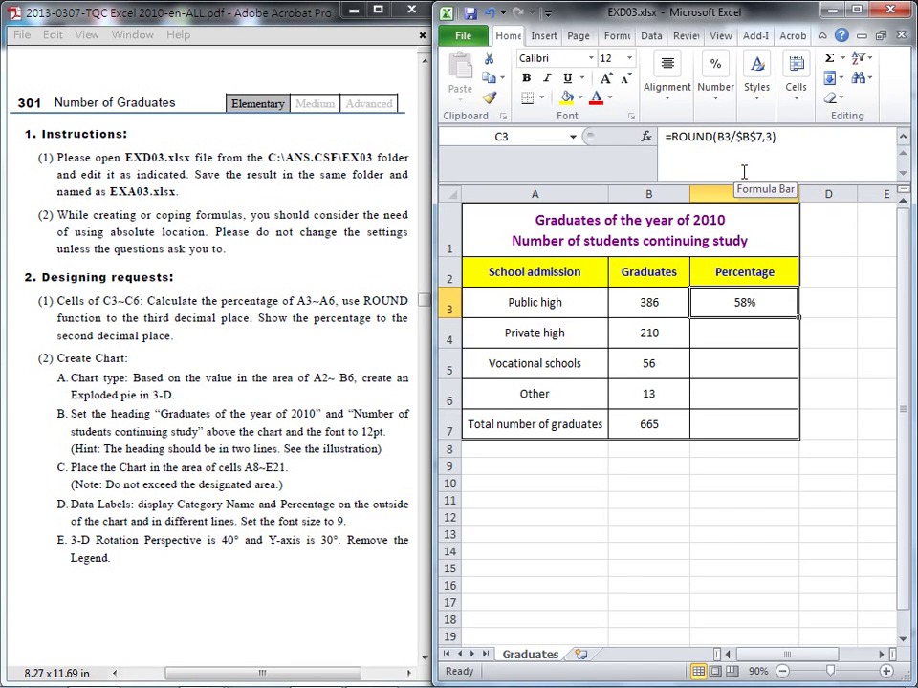
pyautogui.click(716, 96)
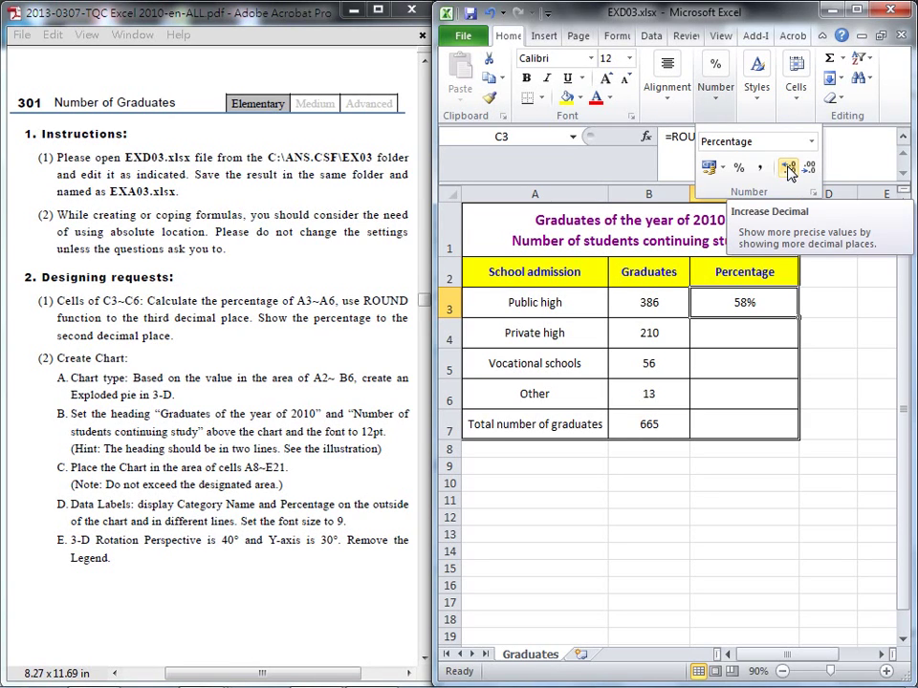
pyautogui.click(789, 171)
pyautogui.click(716, 96)
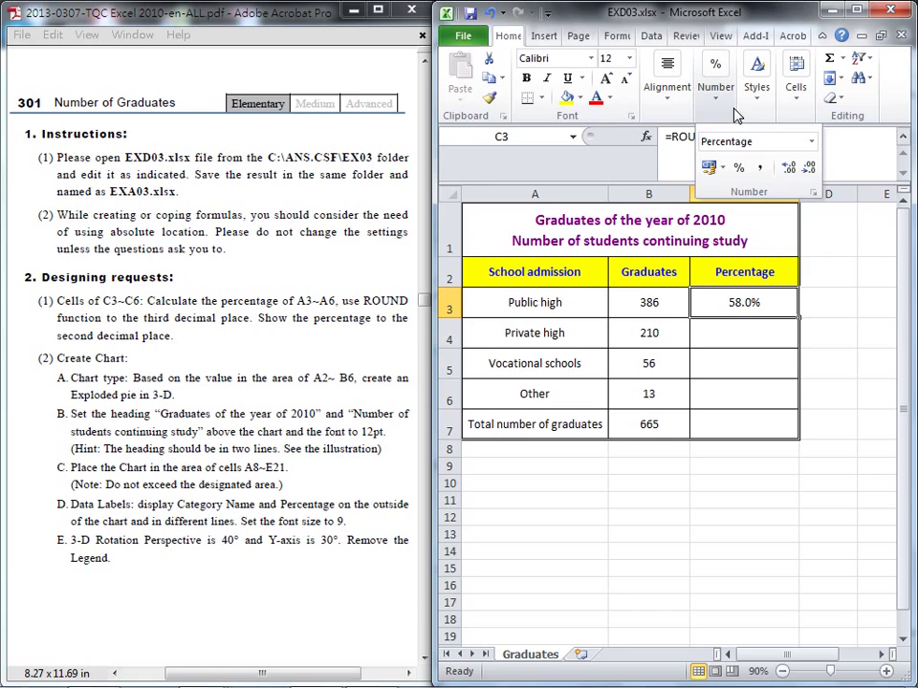
pyautogui.click(789, 171)
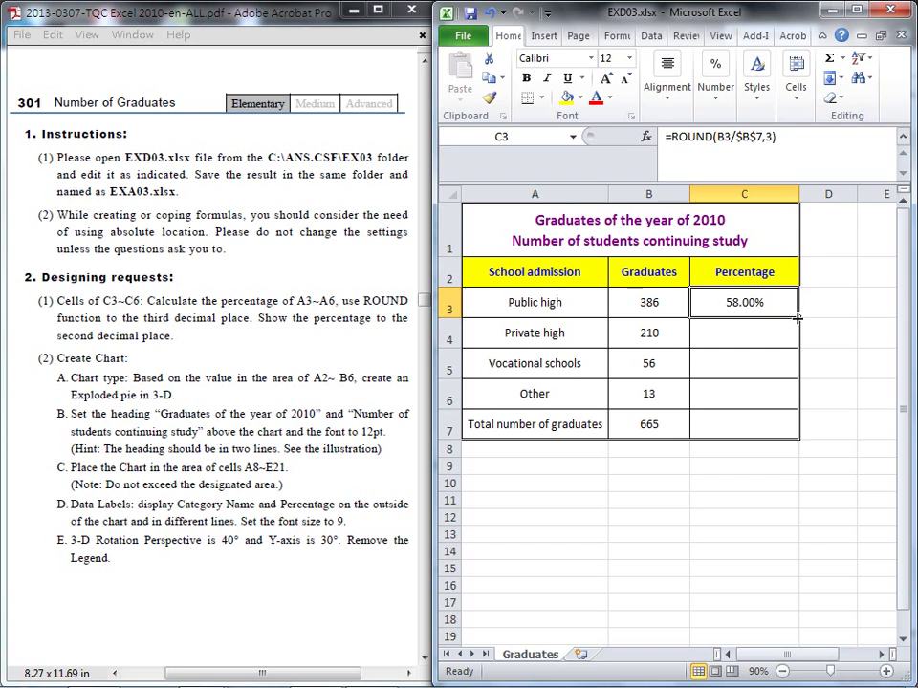
pyautogui.moveTo(797, 317); pyautogui.dragTo(789, 400)
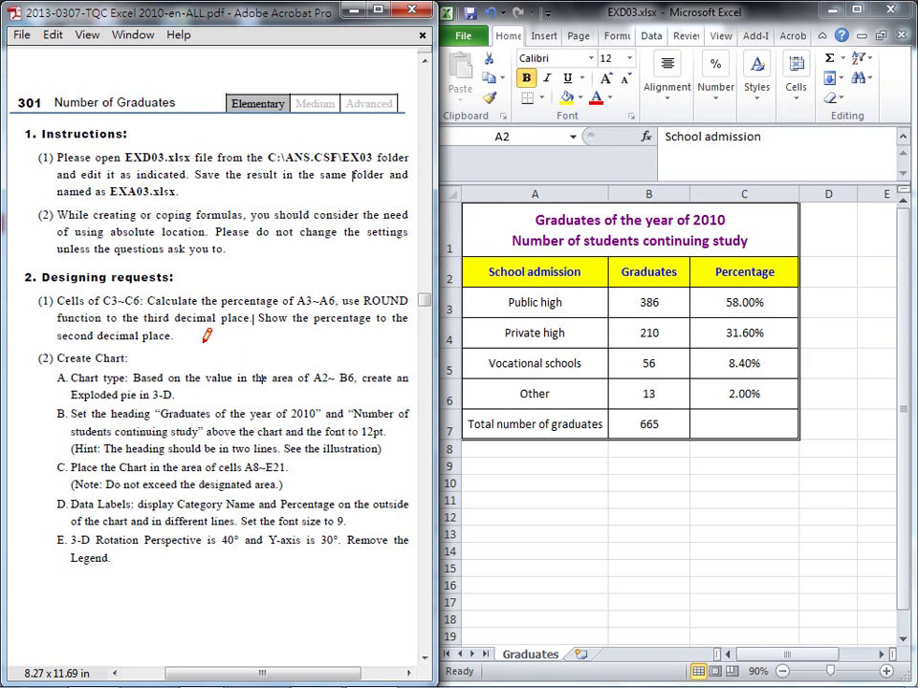
pyautogui.moveTo(56, 359)
pyautogui.mouseDown()
pyautogui.moveTo(128, 356)
pyautogui.moveTo(152, 380)
pyautogui.moveTo(367, 380)
pyautogui.mouseUp()
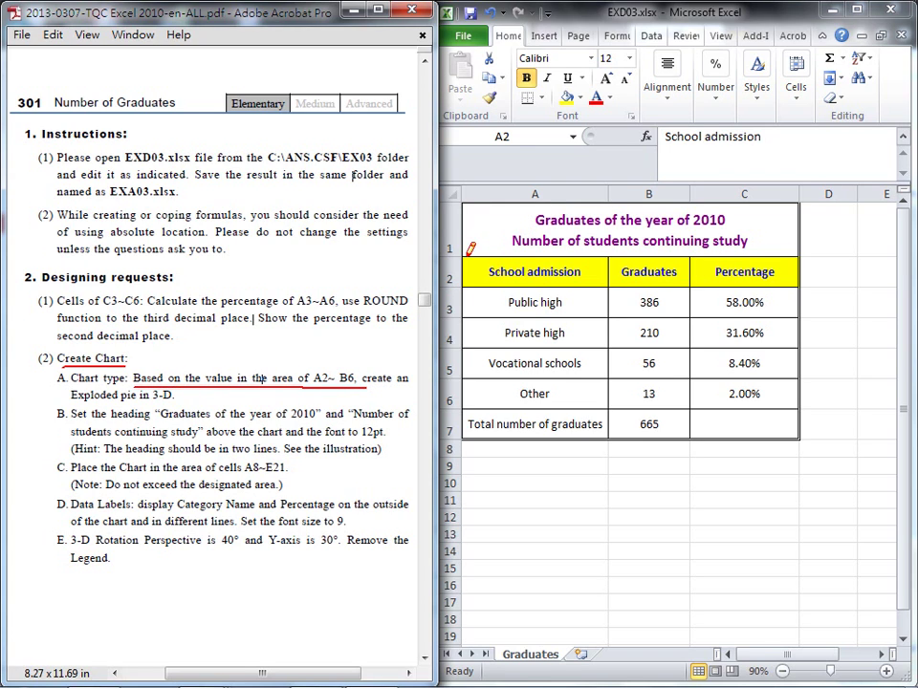
pyautogui.moveTo(467, 255)
pyautogui.mouseDown()
pyautogui.moveTo(635, 254)
pyautogui.moveTo(680, 267)
pyautogui.moveTo(696, 278)
pyautogui.moveTo(693, 395)
pyautogui.moveTo(622, 408)
pyautogui.moveTo(468, 407)
pyautogui.moveTo(464, 258)
pyautogui.mouseUp()
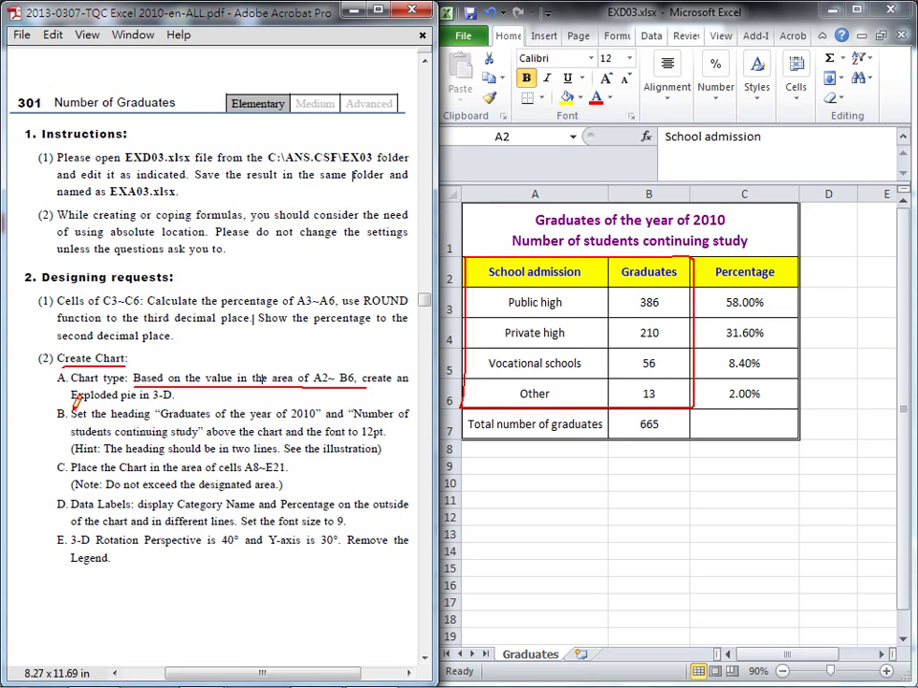
pyautogui.moveTo(72, 399); pyautogui.dragTo(189, 398)
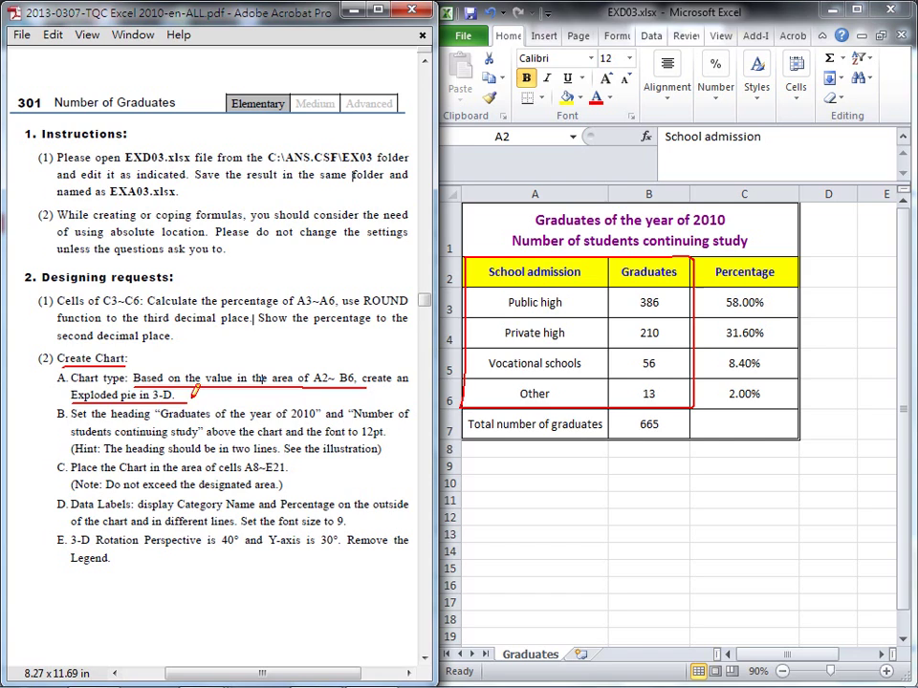
pyautogui.press('Escape')
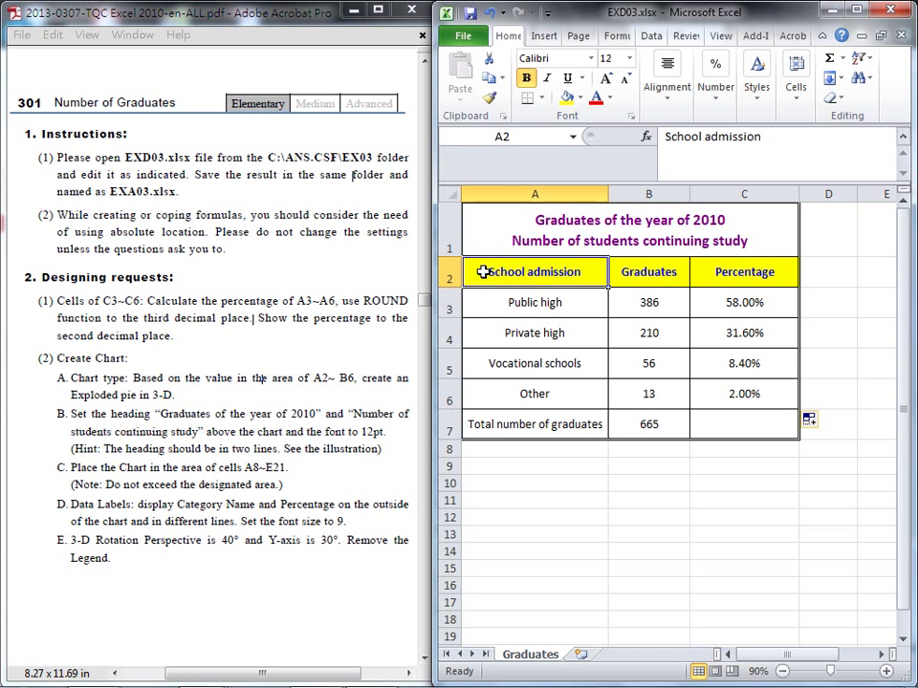
# Chart A2:B6 as an Exploded pie in 3-D.
pyautogui.moveTo(484, 272); pyautogui.dragTo(631, 389)
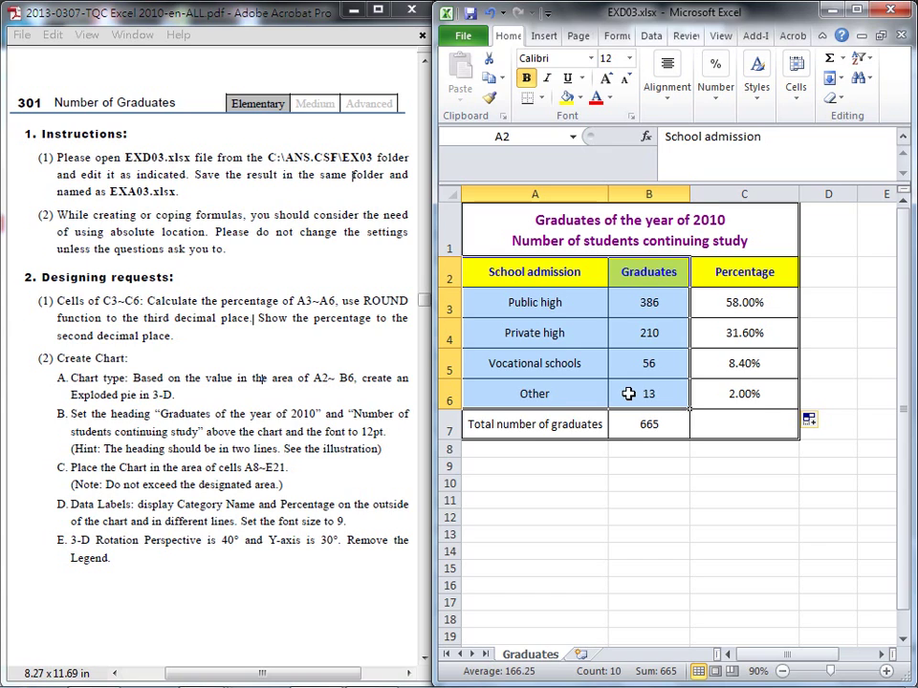
pyautogui.click(545, 42)
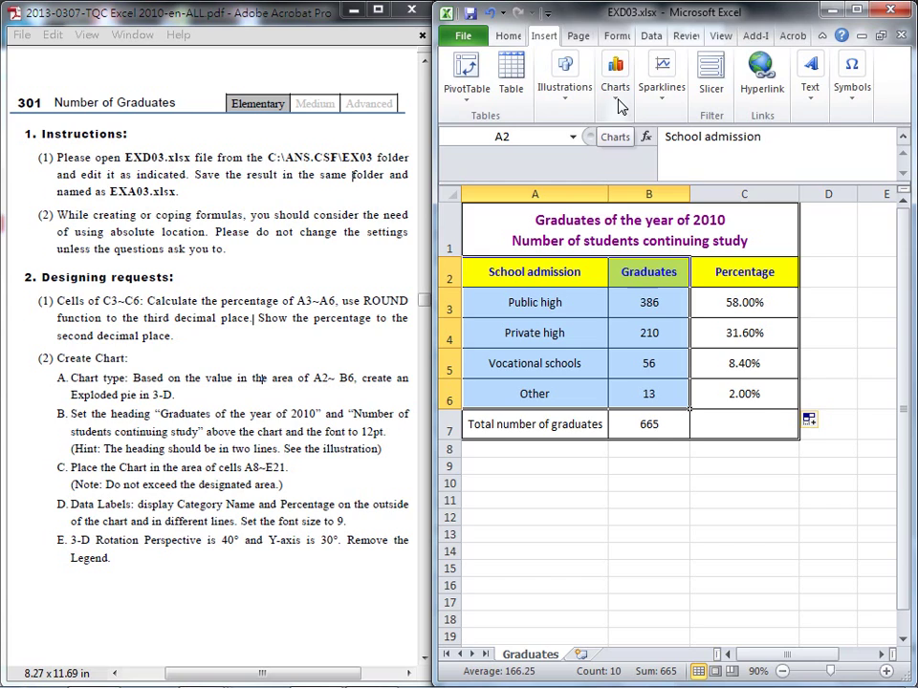
pyautogui.click(617, 96)
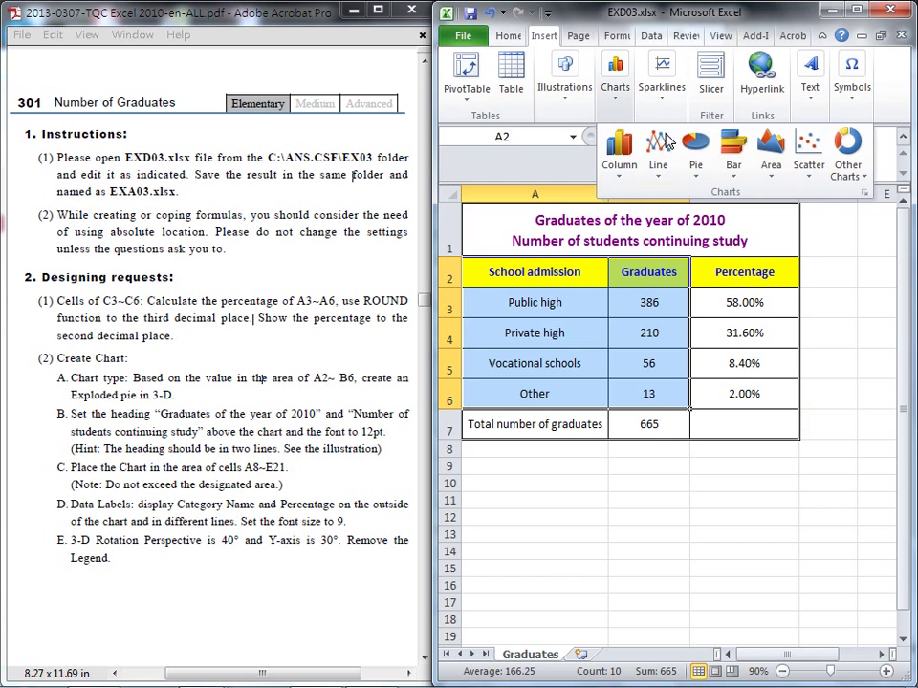
pyautogui.click(697, 180)
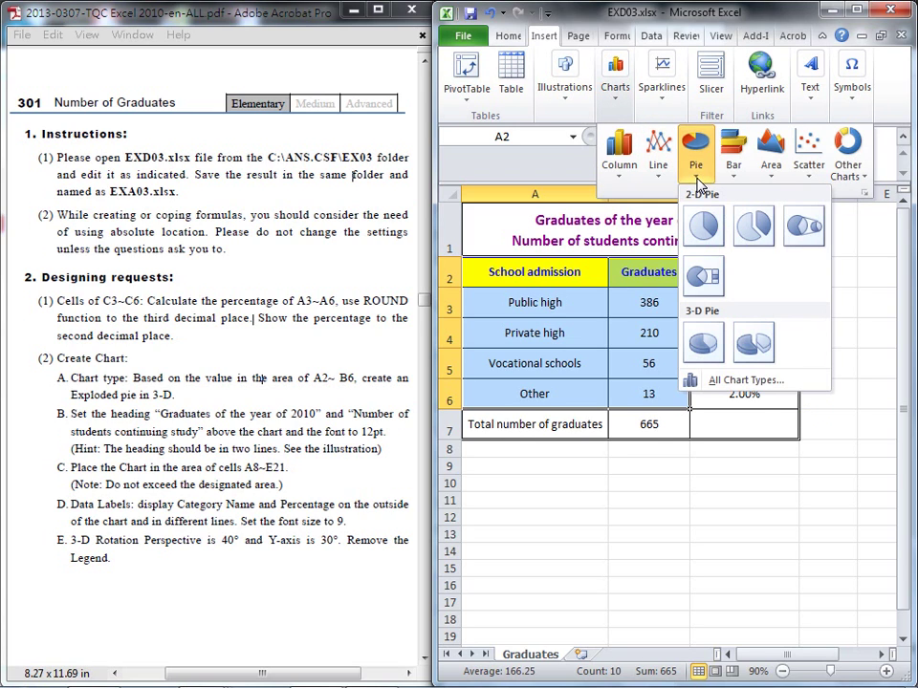
pyautogui.click(746, 342)
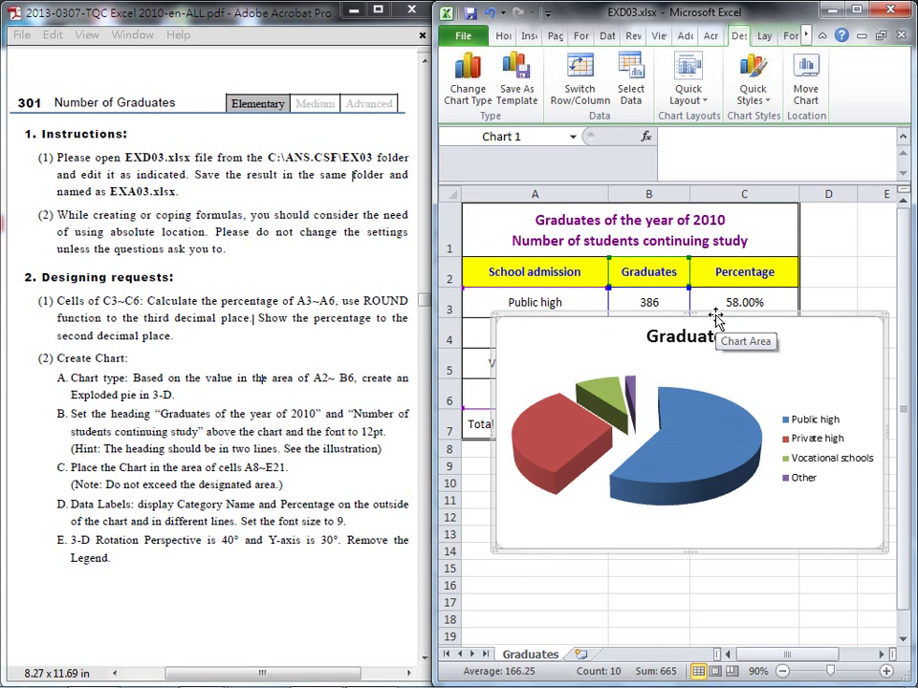
# Replace the chart title 'Graduates' with A1's copied two-line heading.
pyautogui.click(288, 432)
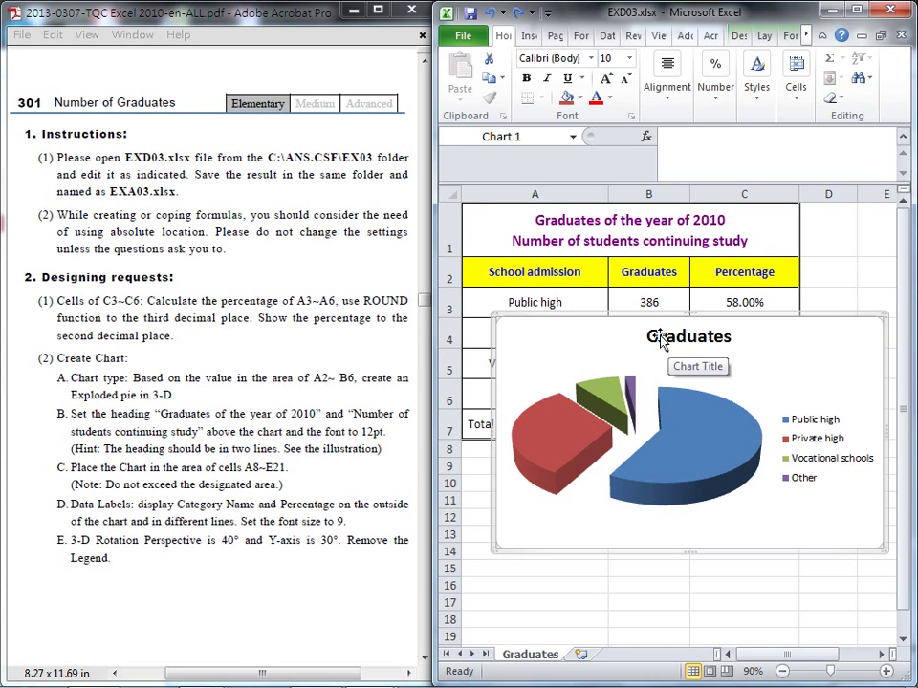
pyautogui.click(579, 234)
pyautogui.rightClick(579, 233)
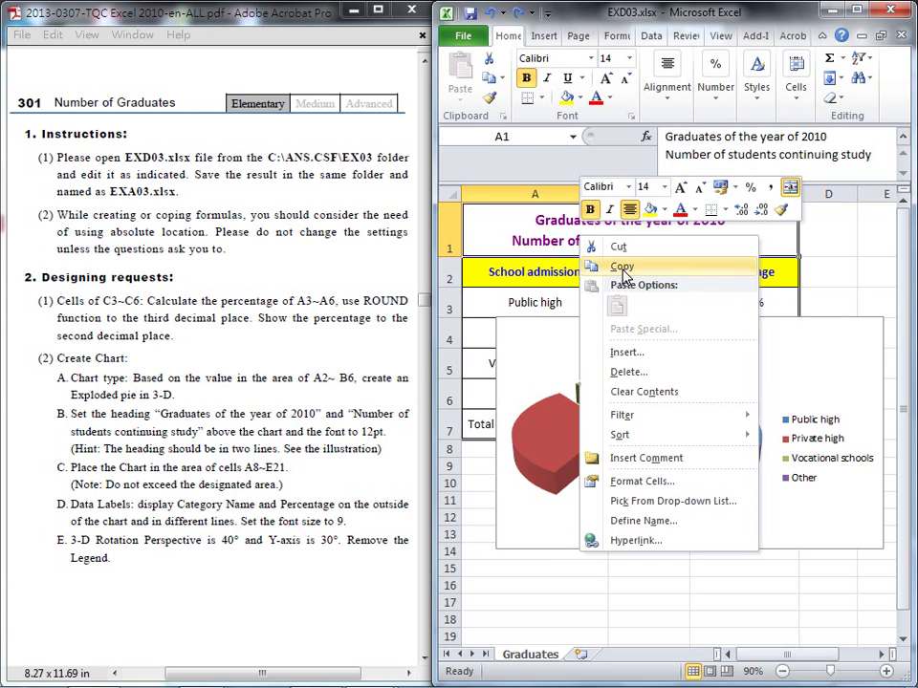
pyautogui.click(597, 255)
pyautogui.click(657, 344)
pyautogui.moveTo(648, 337); pyautogui.dragTo(725, 346)
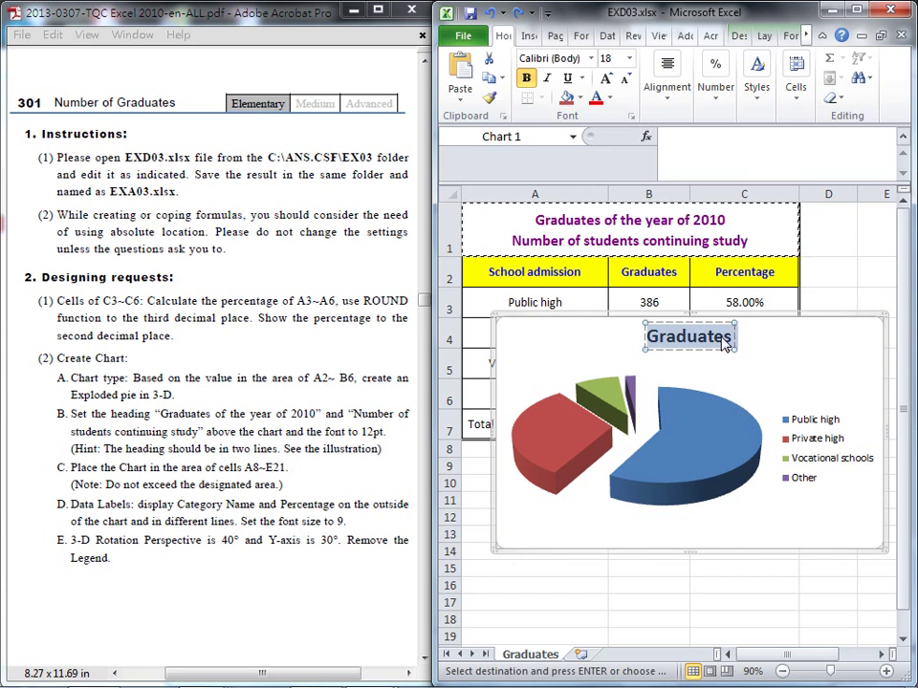
pyautogui.click(460, 67)
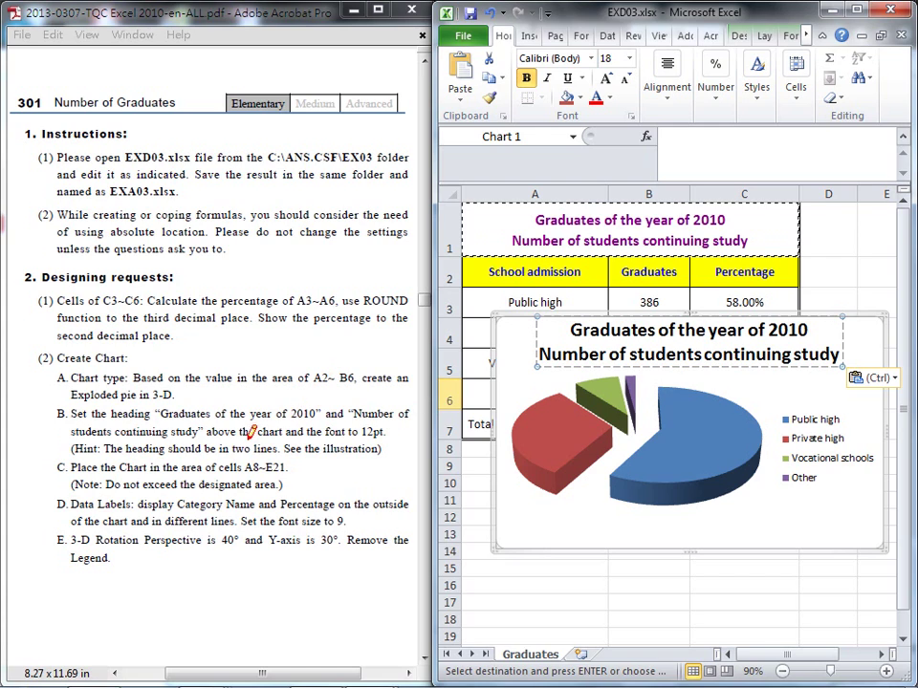
# Set the chart title font size to 12 pt.
pyautogui.moveTo(362, 435); pyautogui.dragTo(398, 430)
pyautogui.moveTo(536, 321); pyautogui.dragTo(536, 327)
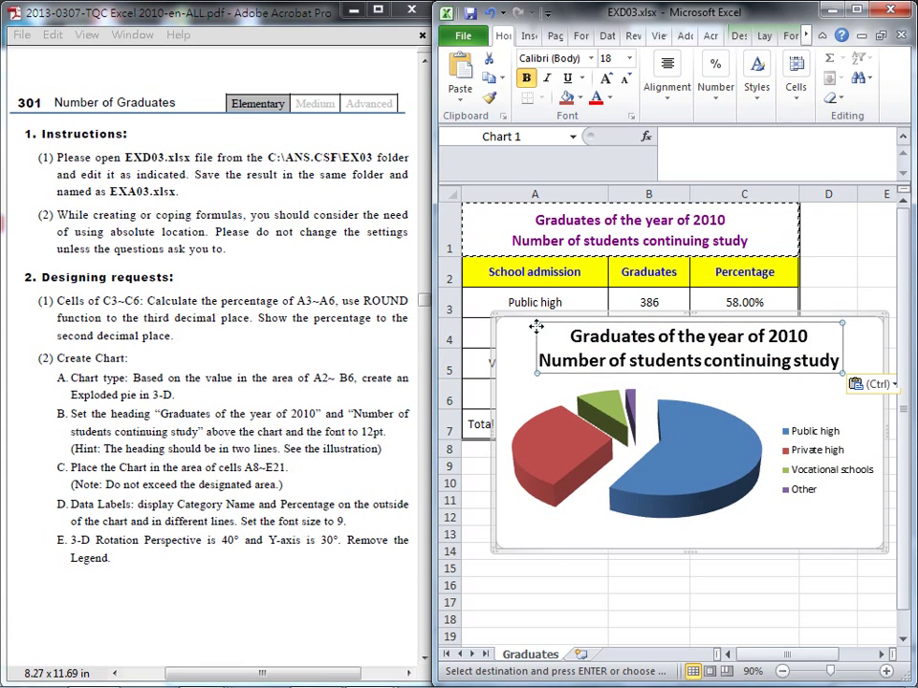
pyautogui.click(629, 58)
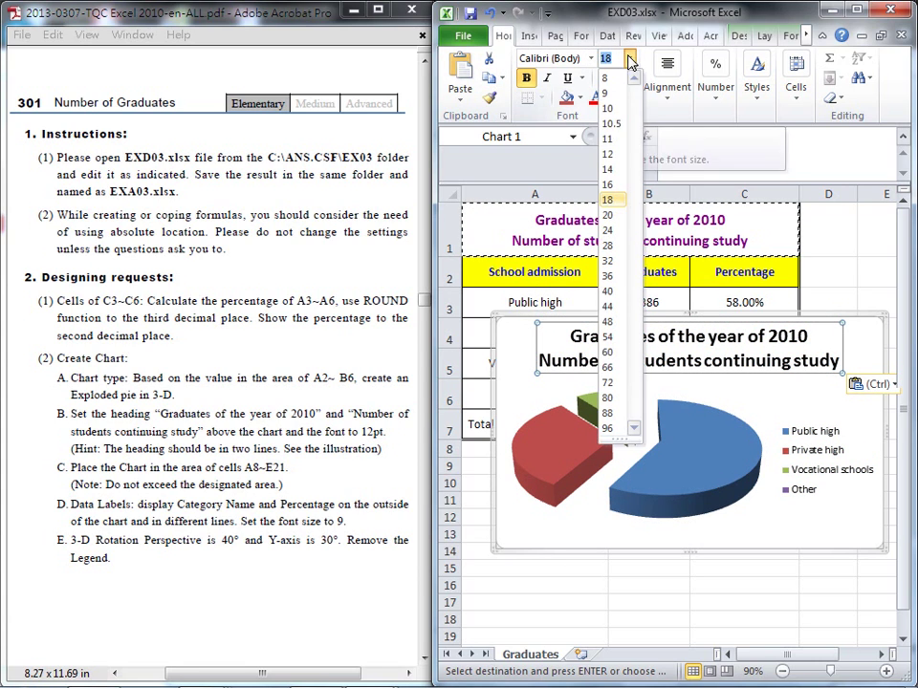
pyautogui.click(607, 154)
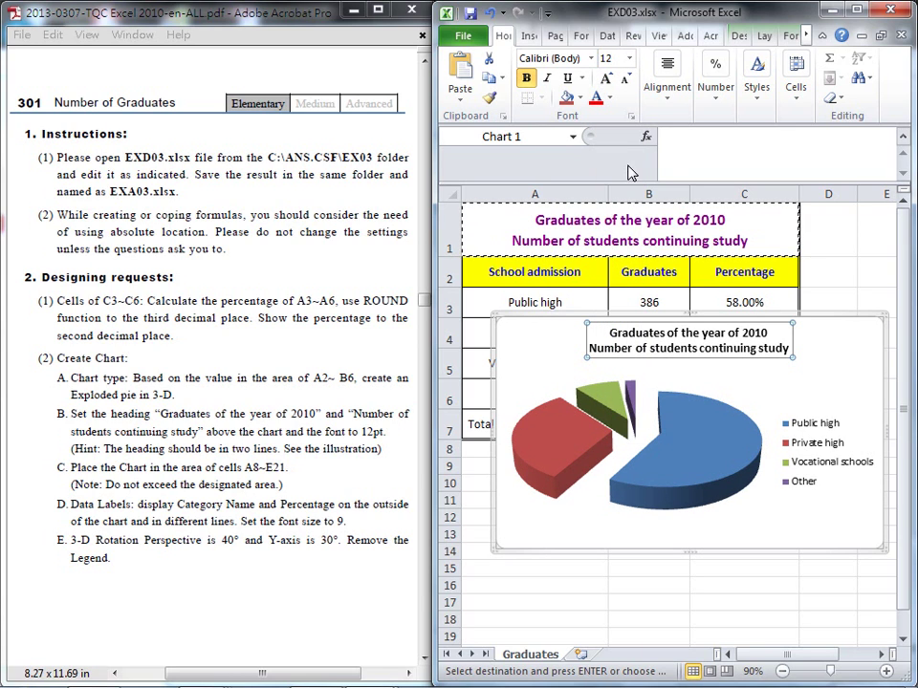
# Move the chart down so its top-left corner sits at A8.
pyautogui.click(768, 370)
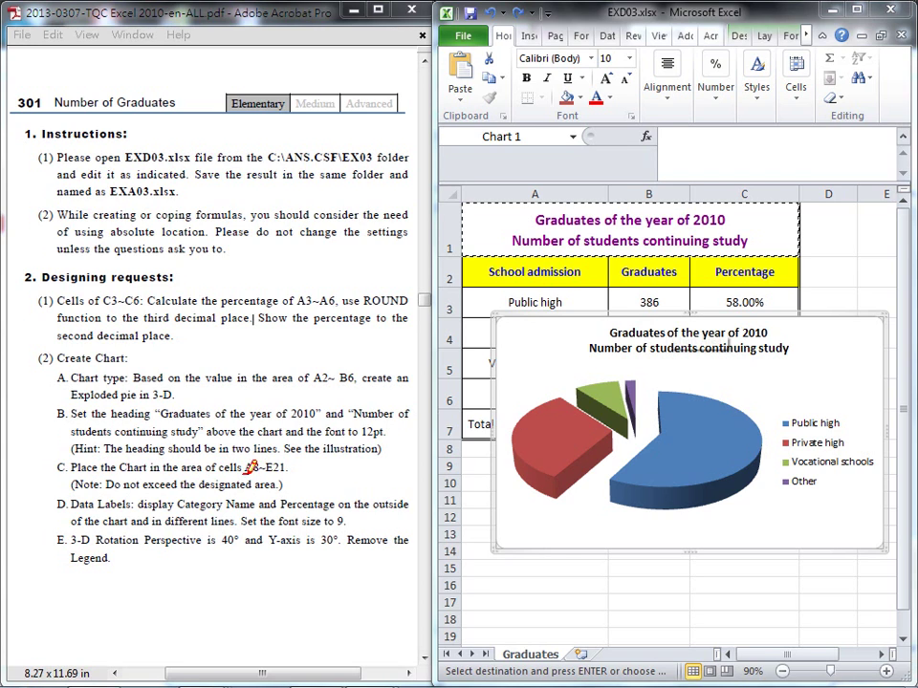
pyautogui.moveTo(245, 472); pyautogui.dragTo(290, 472)
pyautogui.press('Escape')
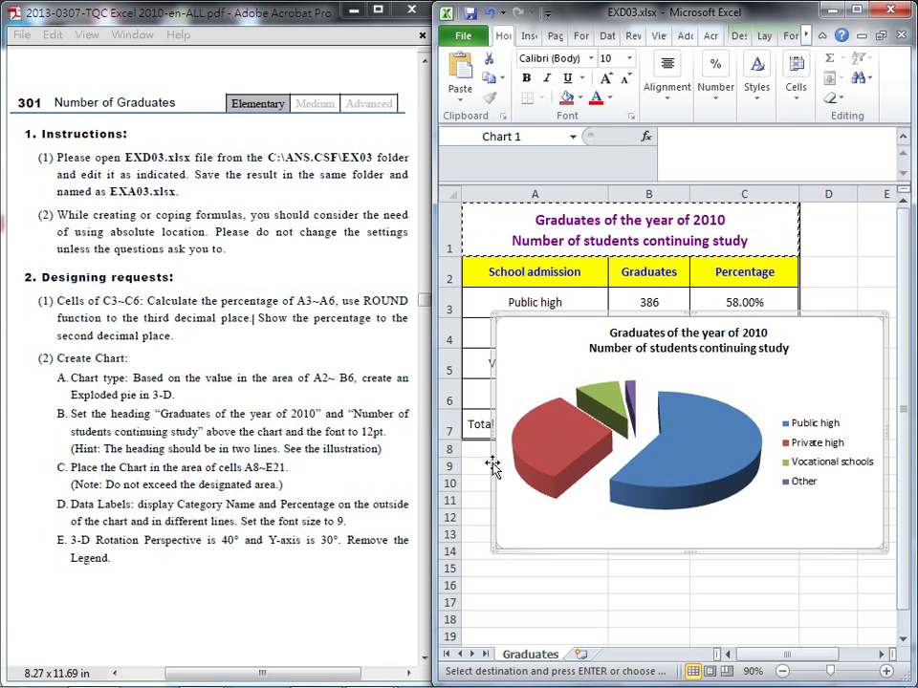
pyautogui.moveTo(491, 468); pyautogui.dragTo(465, 590)
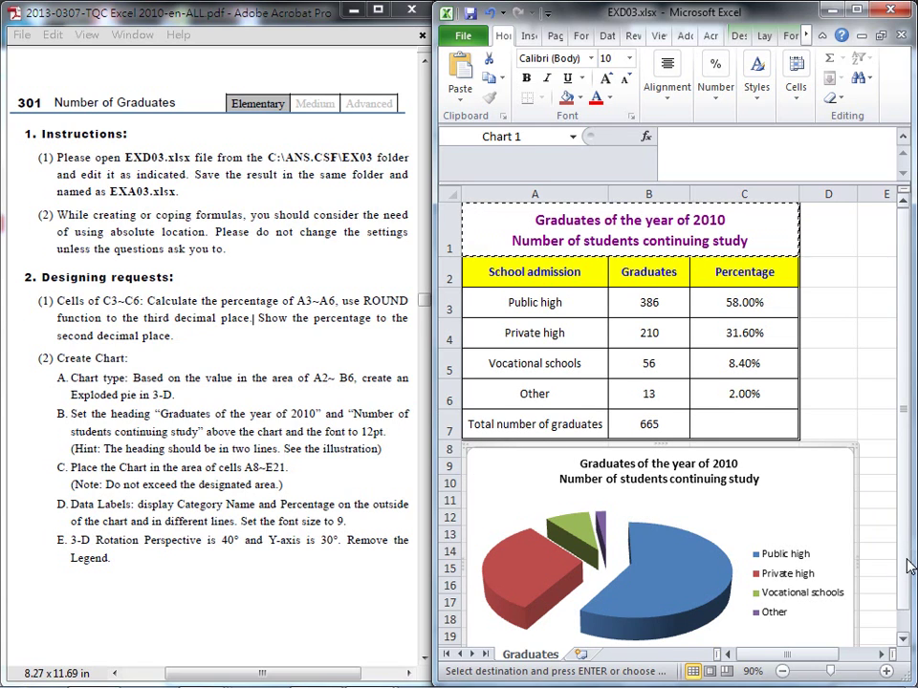
pyautogui.scroll(-1, 894, 573)
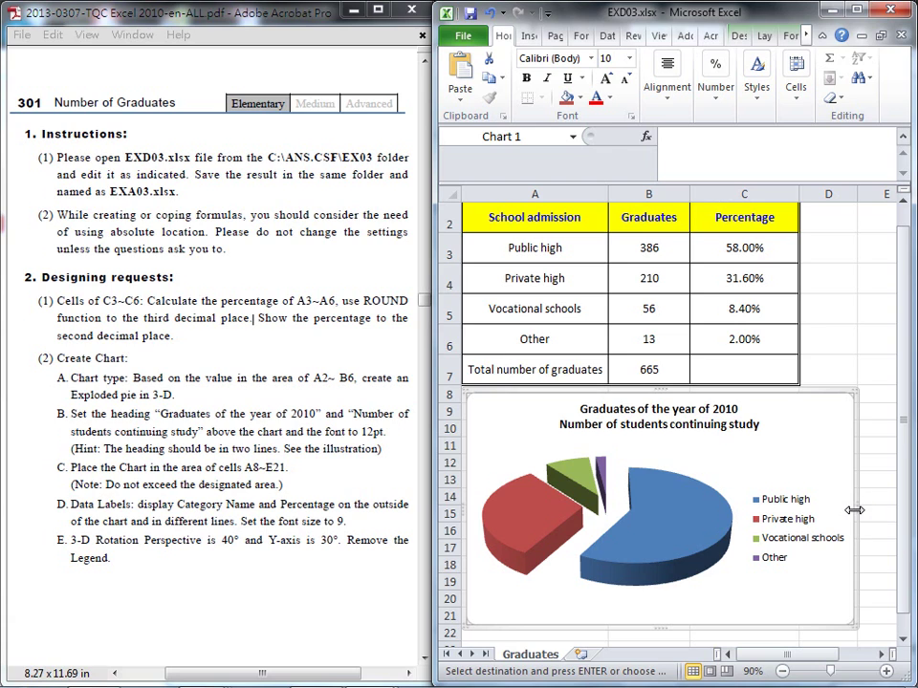
# Resize the chart so it ends at column E and row 21.
pyautogui.moveTo(855, 508); pyautogui.dragTo(884, 509)
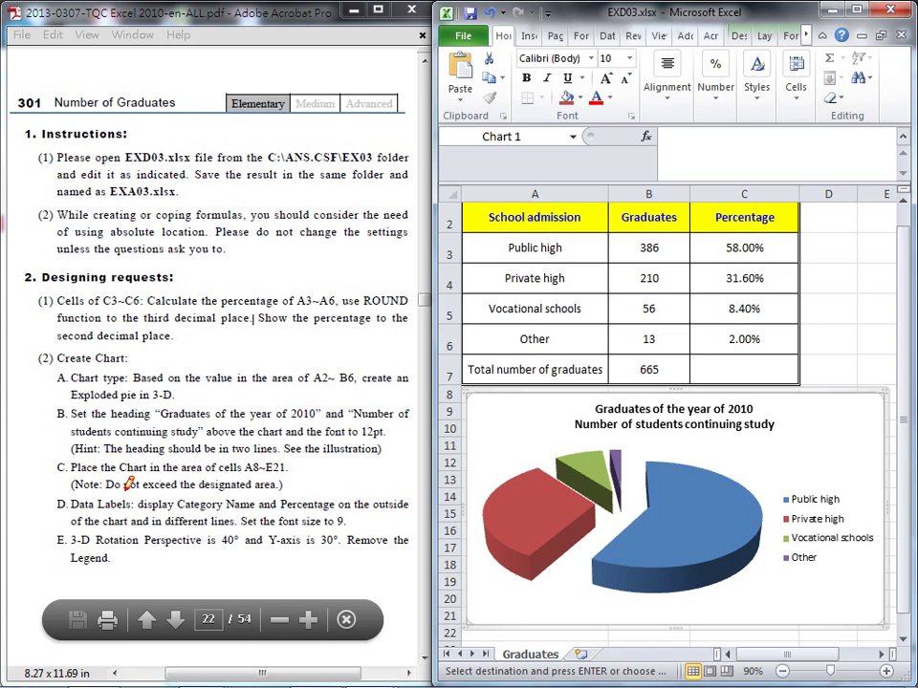
pyautogui.moveTo(112, 492); pyautogui.dragTo(282, 491)
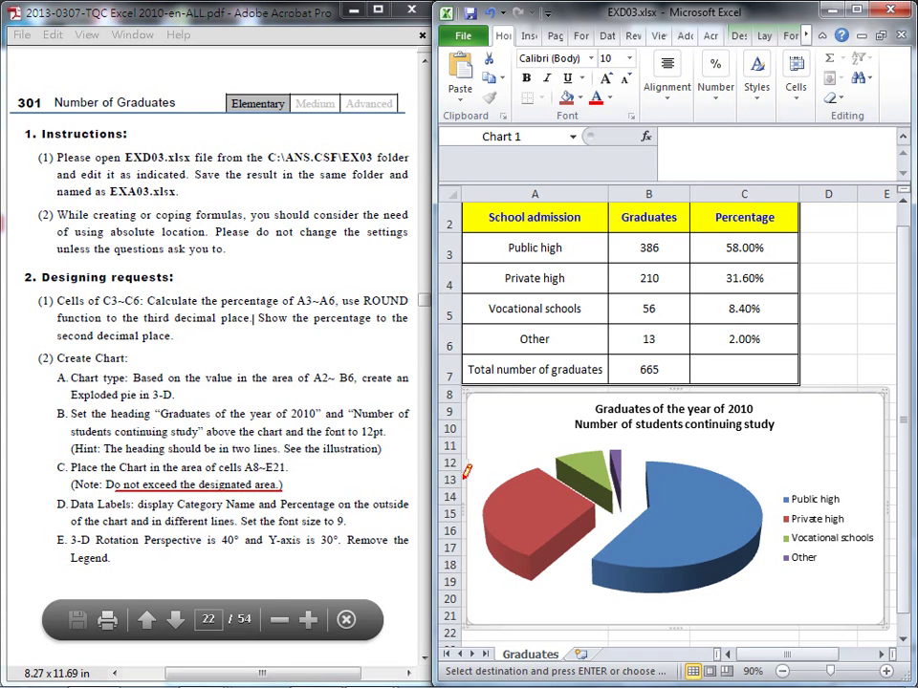
pyautogui.press('Escape')
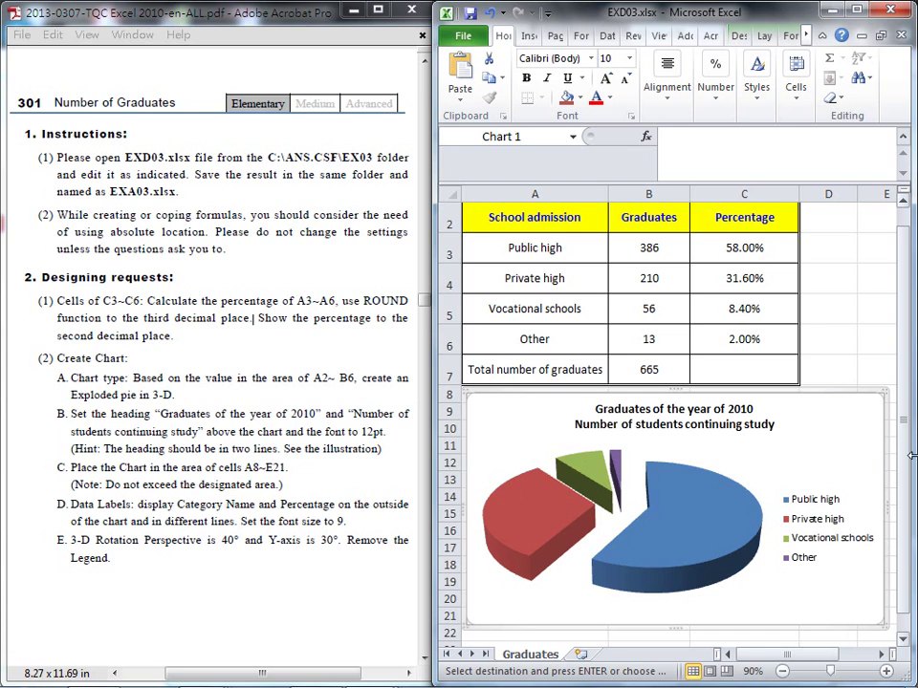
pyautogui.click(875, 655)
pyautogui.moveTo(741, 515); pyautogui.dragTo(756, 505)
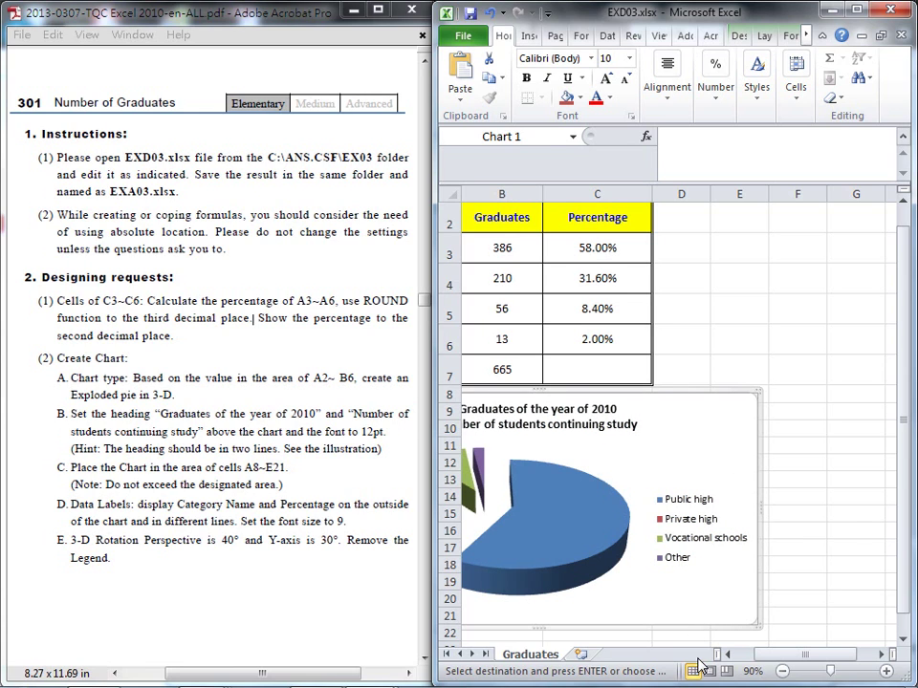
pyautogui.click(728, 655)
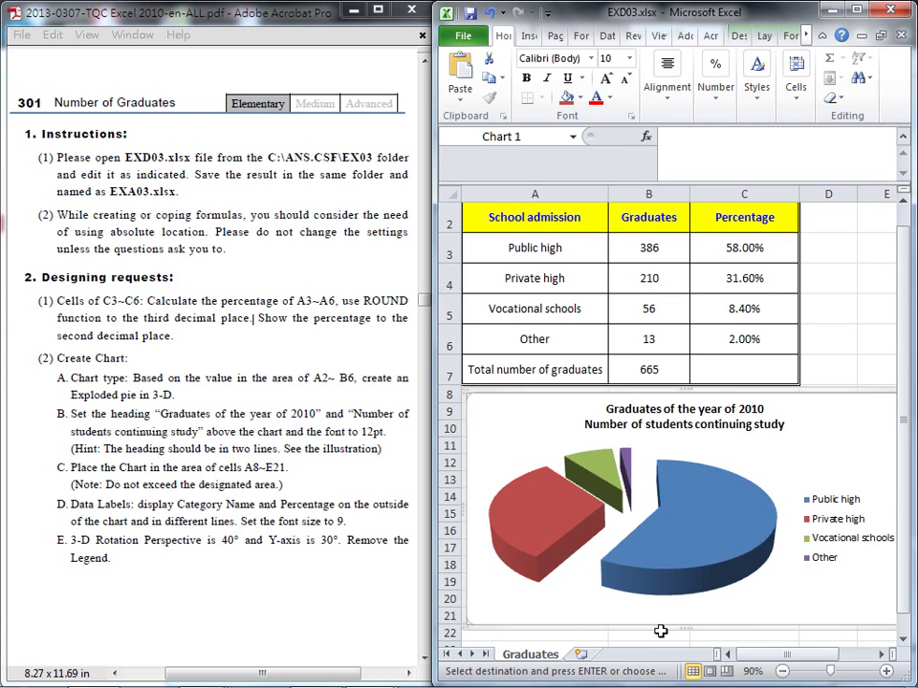
pyautogui.moveTo(688, 626)
pyautogui.mouseDown()
pyautogui.moveTo(688, 671)
pyautogui.moveTo(688, 613)
pyautogui.mouseUp()
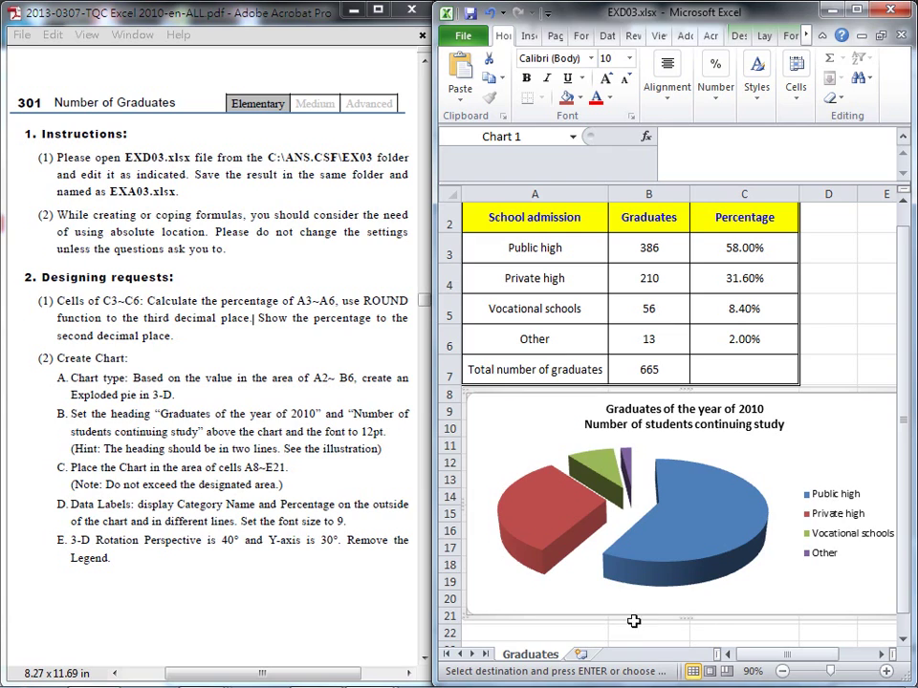
pyautogui.moveTo(526, 523)
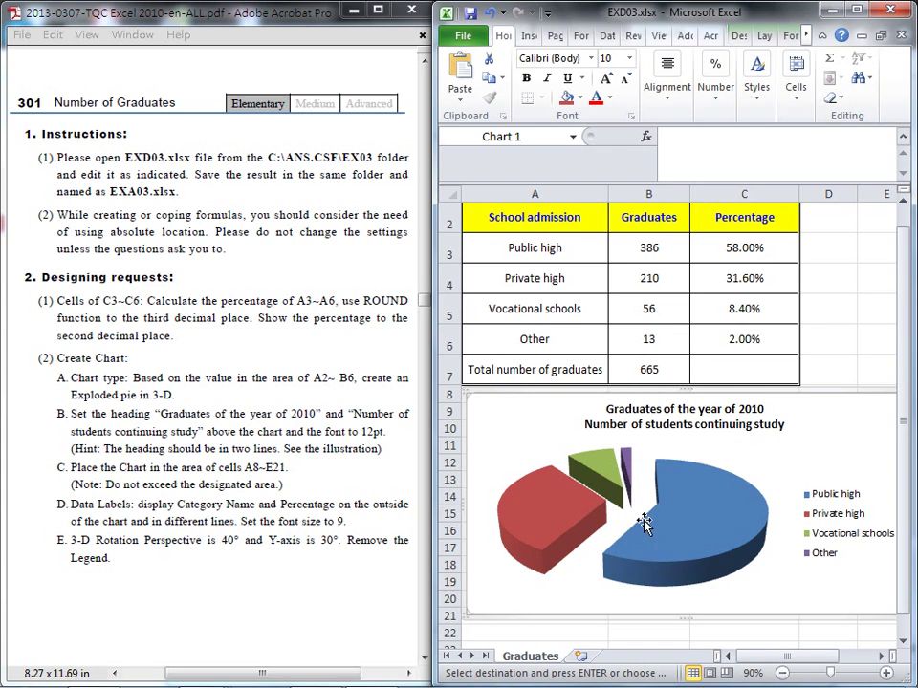
pyautogui.moveTo(646, 521)
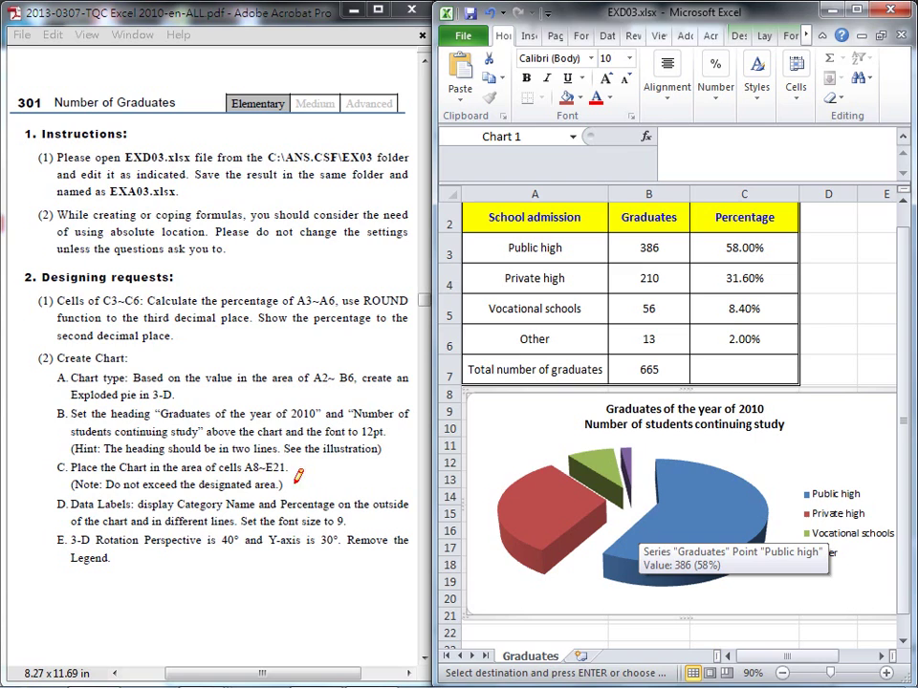
pyautogui.moveTo(178, 510); pyautogui.dragTo(337, 509)
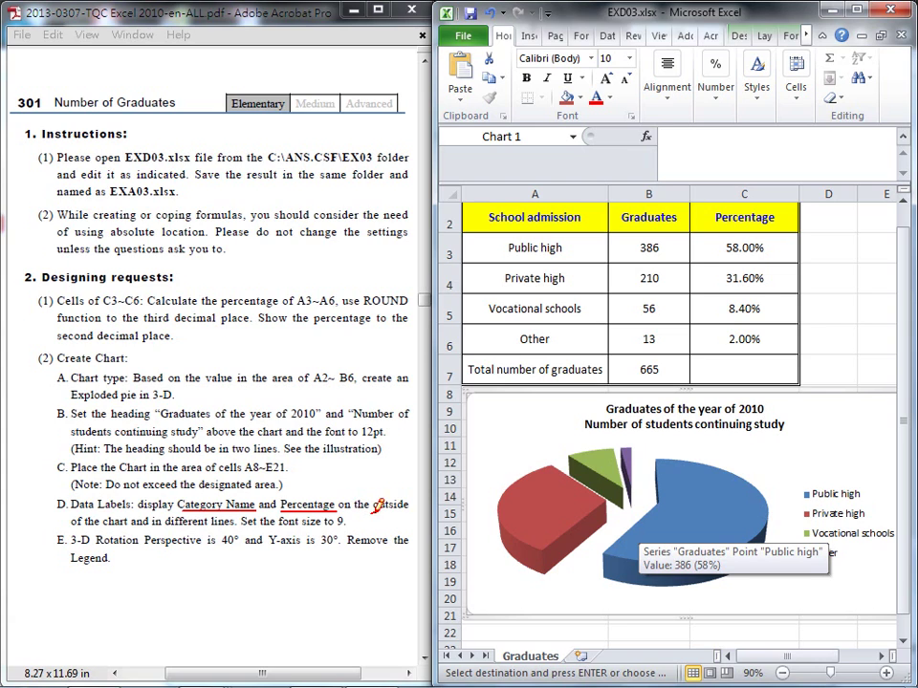
pyautogui.moveTo(374, 509); pyautogui.dragTo(401, 509)
pyautogui.moveTo(73, 526); pyautogui.dragTo(235, 527)
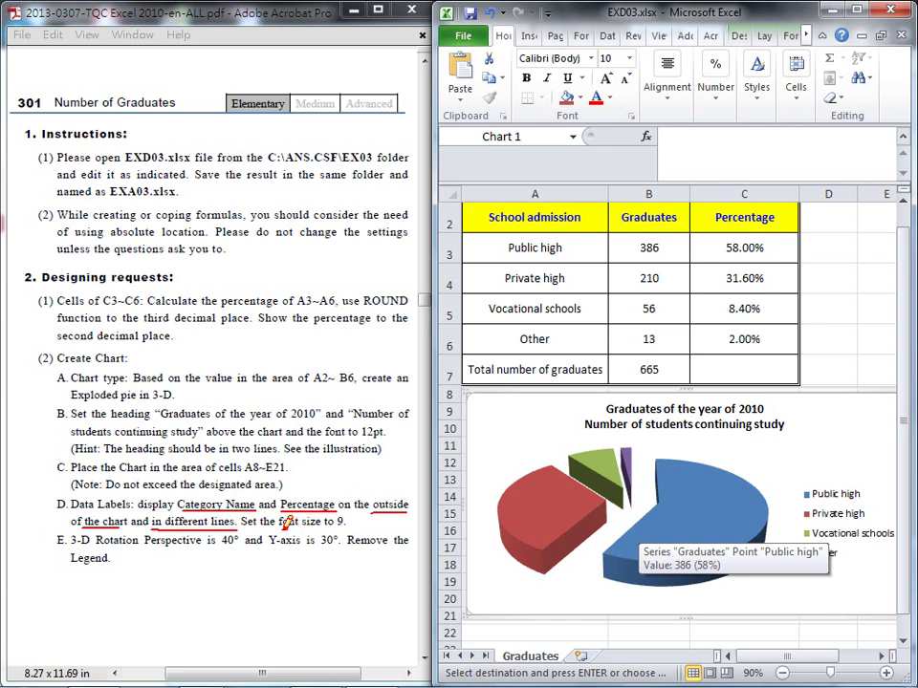
pyautogui.moveTo(285, 528); pyautogui.dragTo(346, 527)
pyautogui.press('Escape')
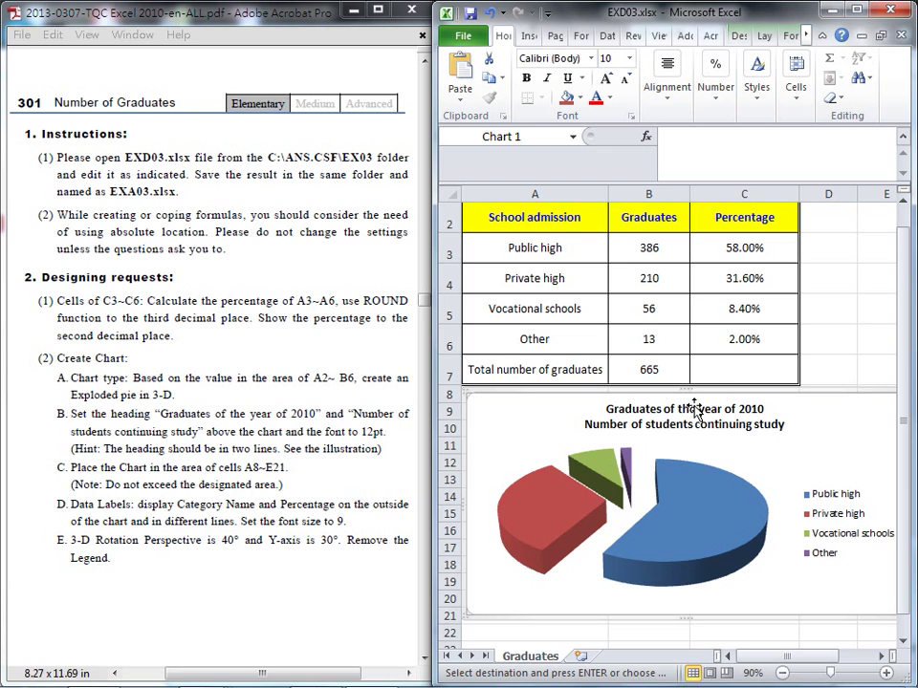
# Maximize Excel, browse the Chart Tools tabs, and open Layout's Data Labels list.
pyautogui.click(856, 10)
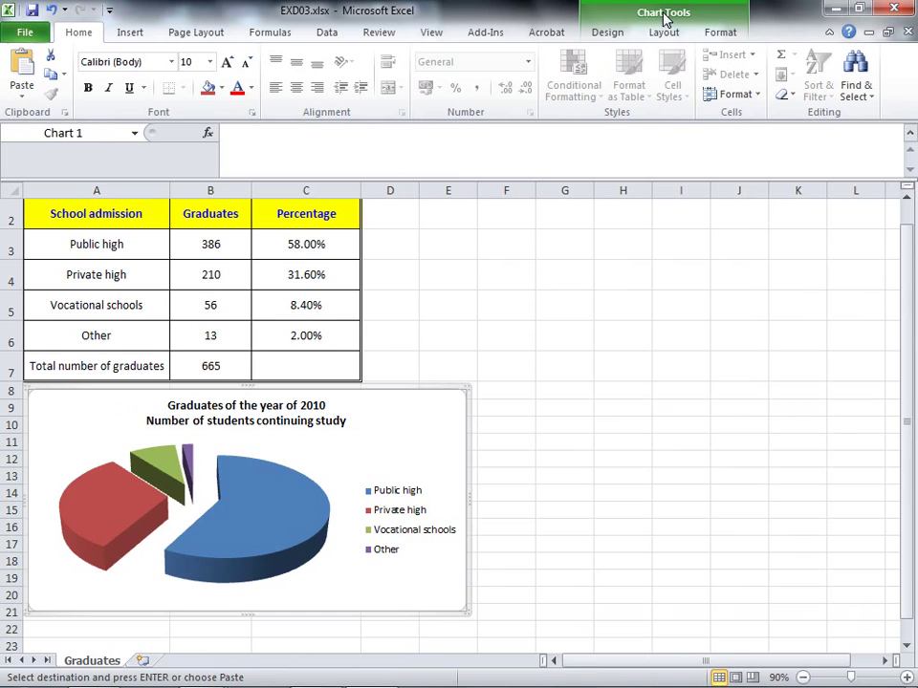
pyautogui.click(608, 33)
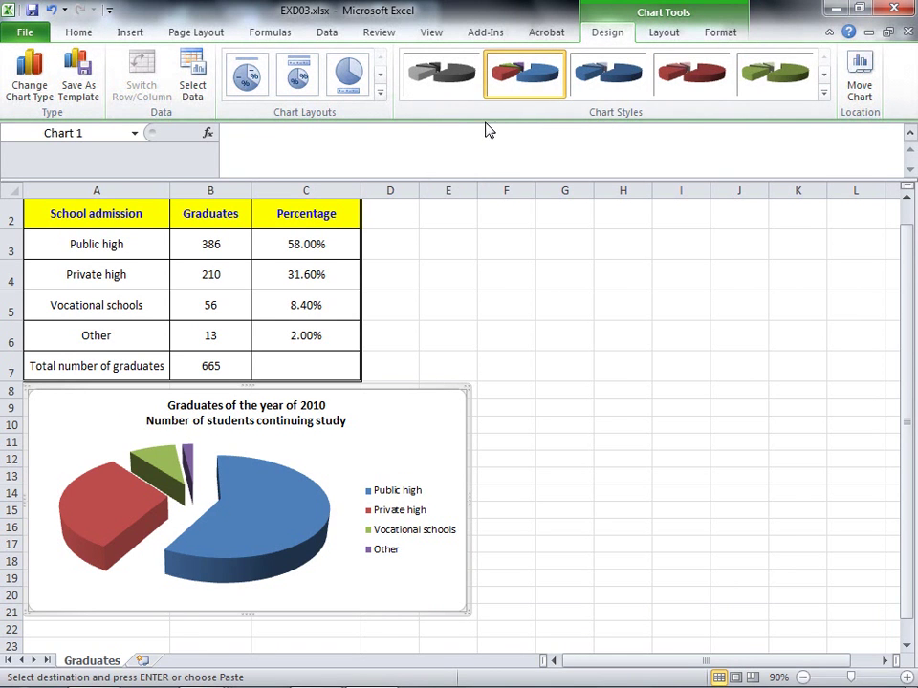
pyautogui.click(666, 34)
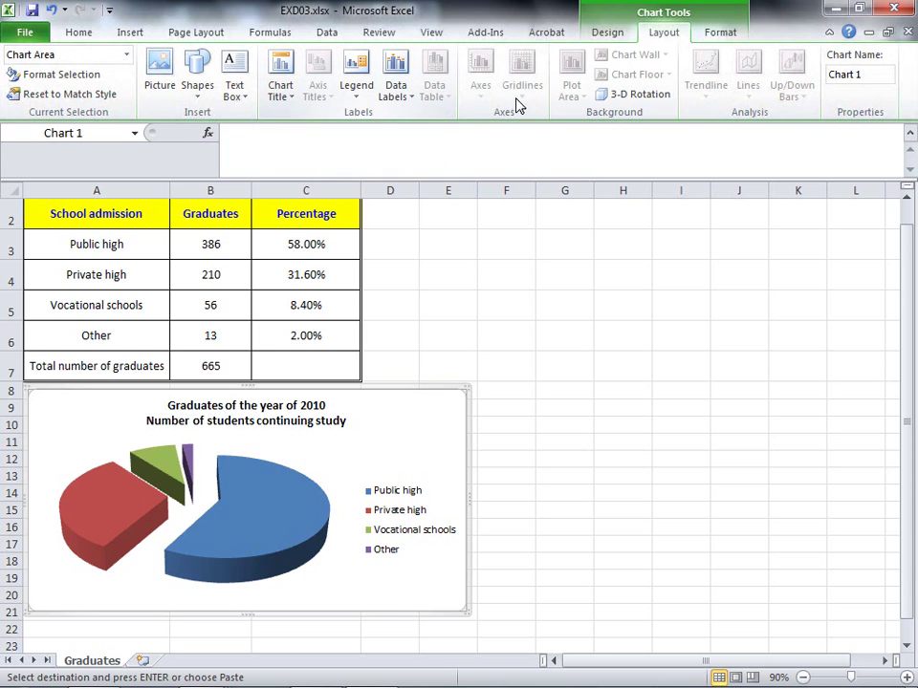
pyautogui.click(720, 33)
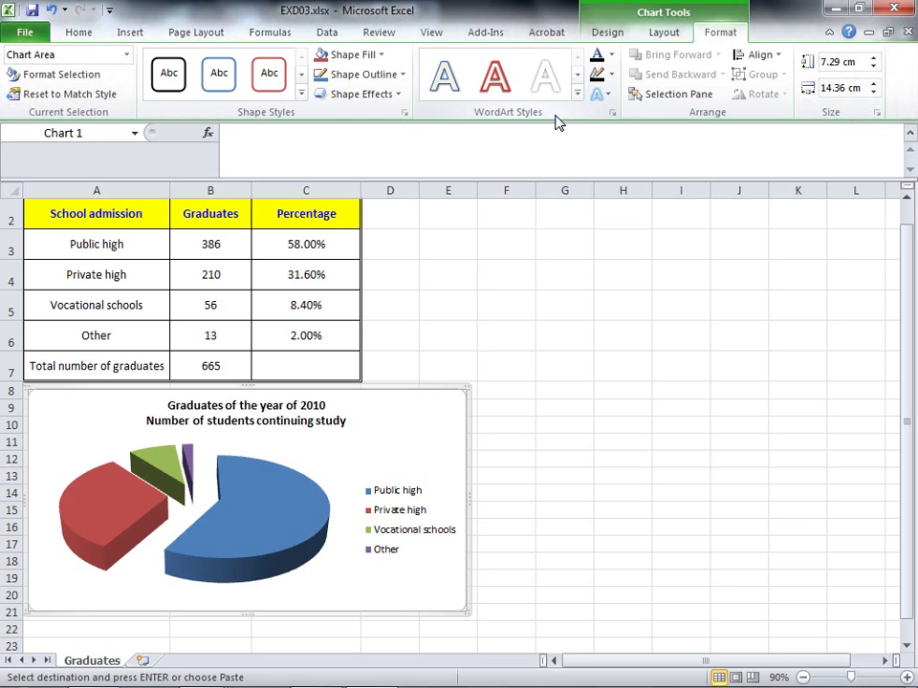
pyautogui.click(664, 33)
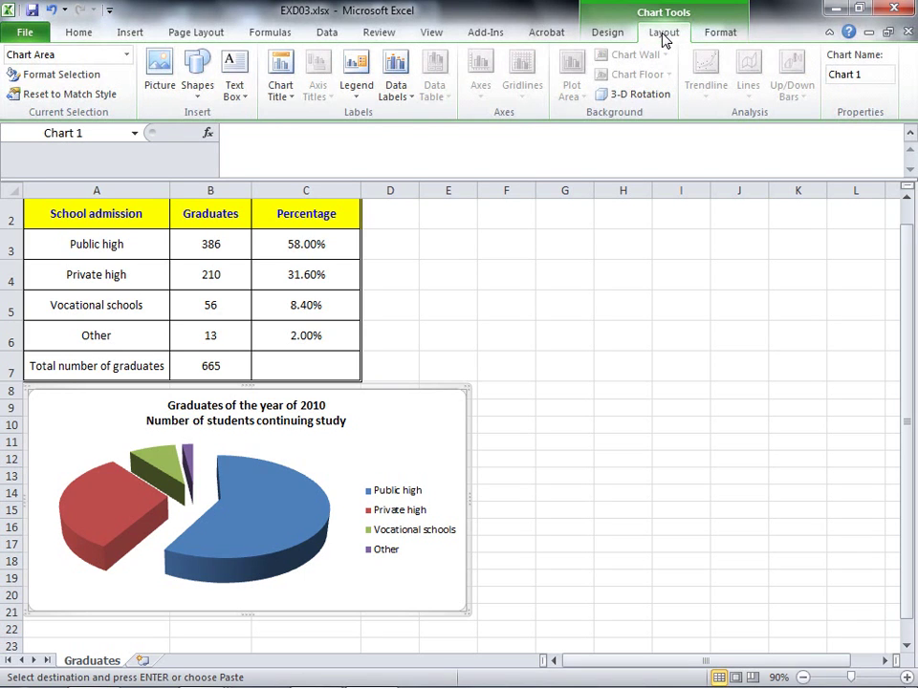
pyautogui.click(409, 99)
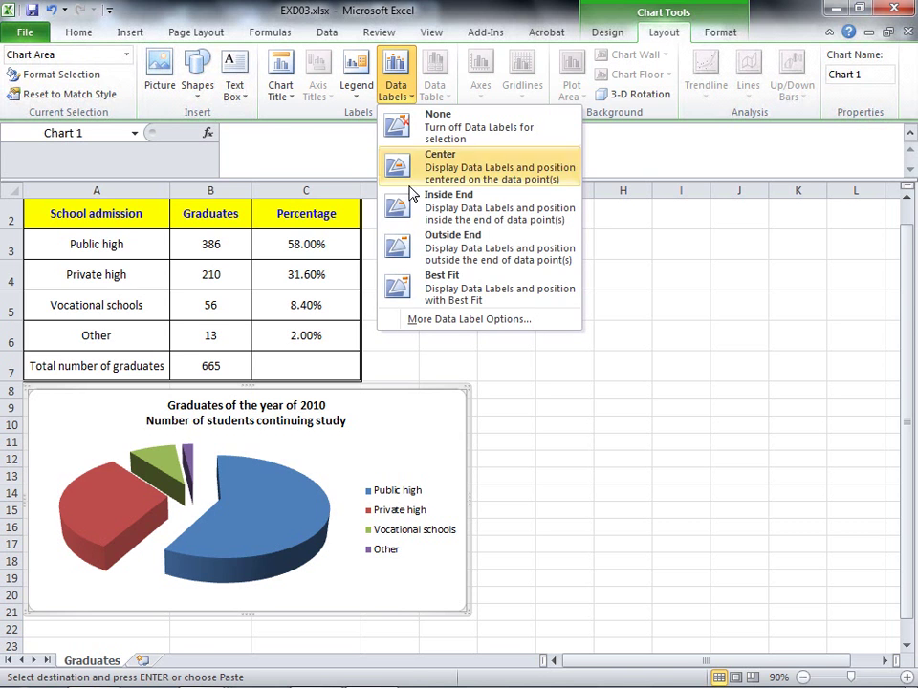
# Set labels to category name and percentage, no value, Outside End, New Line separator.
pyautogui.click(571, 321)
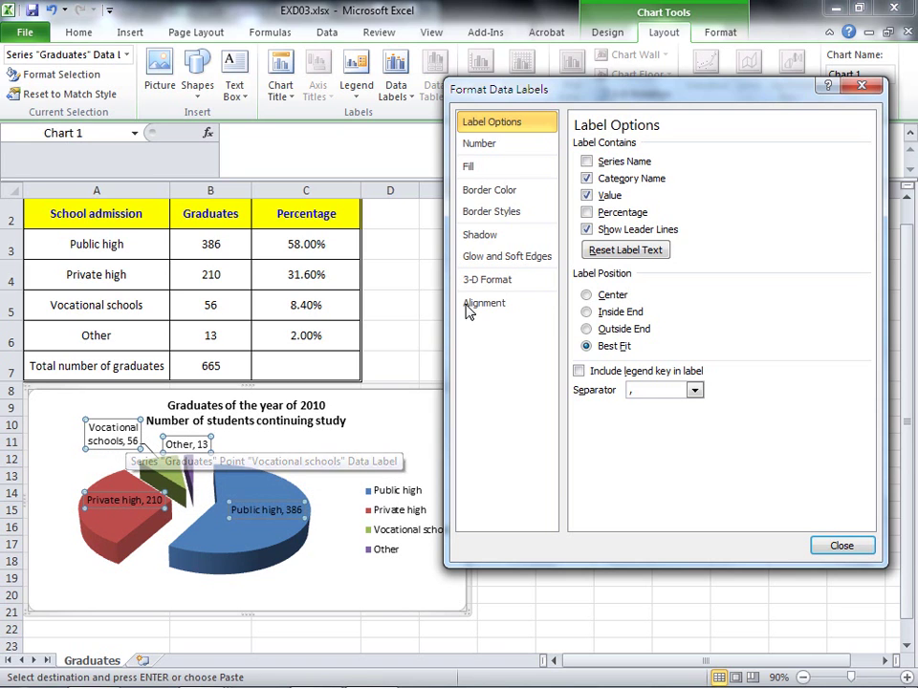
pyautogui.click(586, 196)
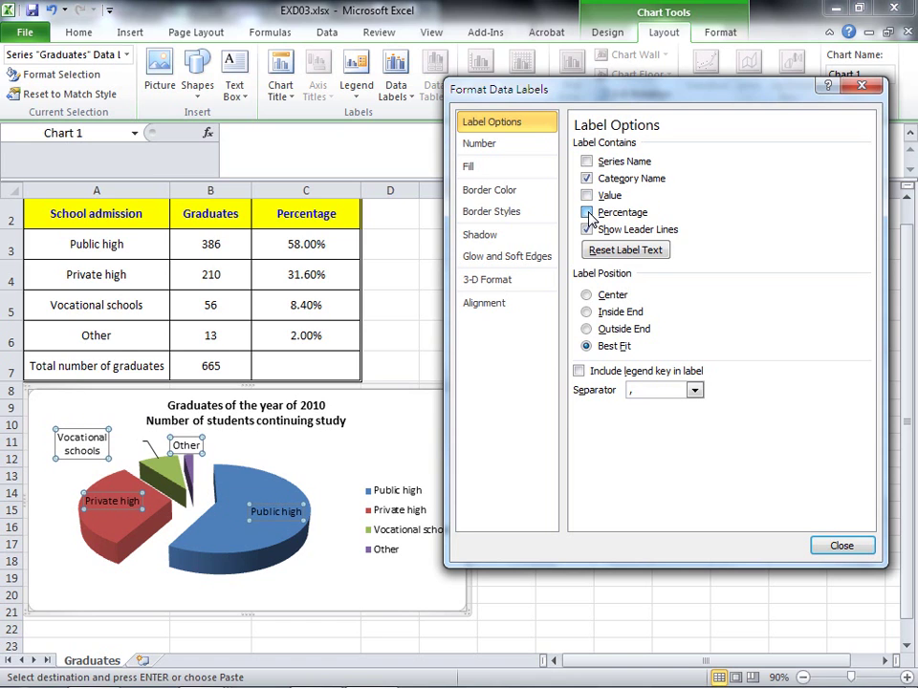
pyautogui.click(586, 212)
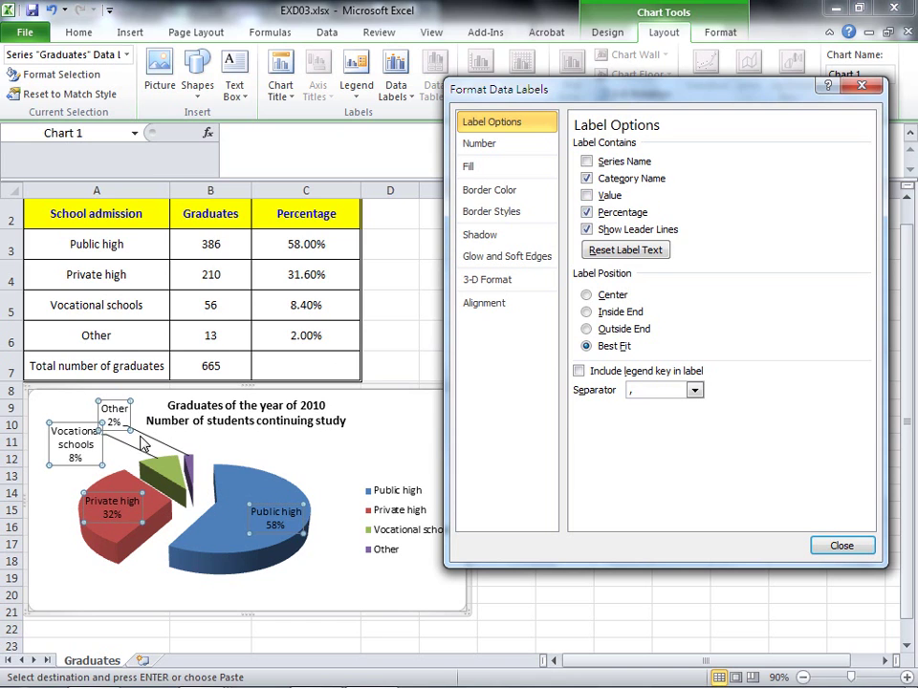
pyautogui.moveTo(248, 497)
pyautogui.click(587, 329)
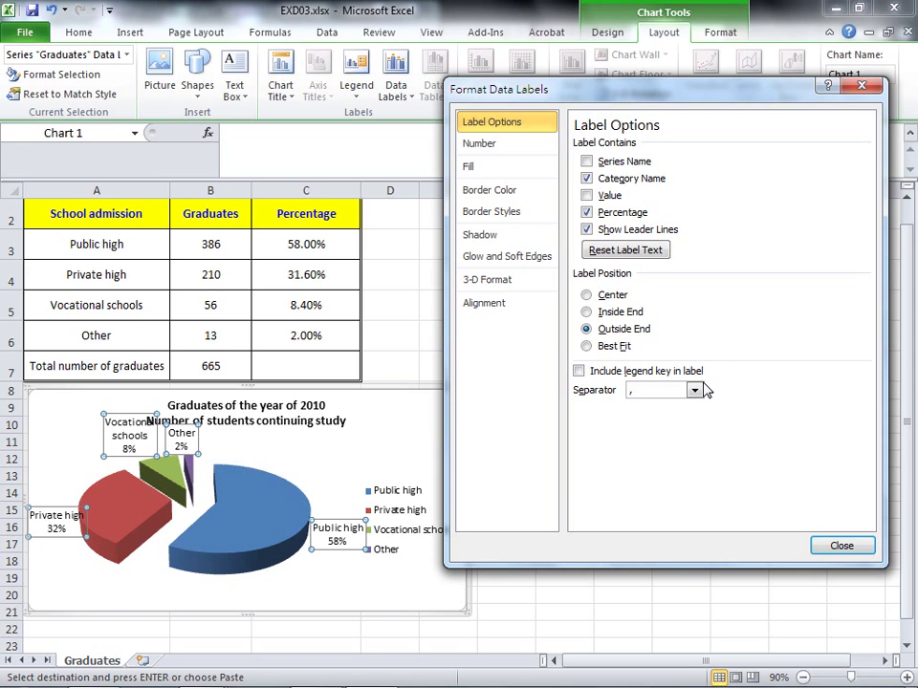
pyautogui.click(695, 391)
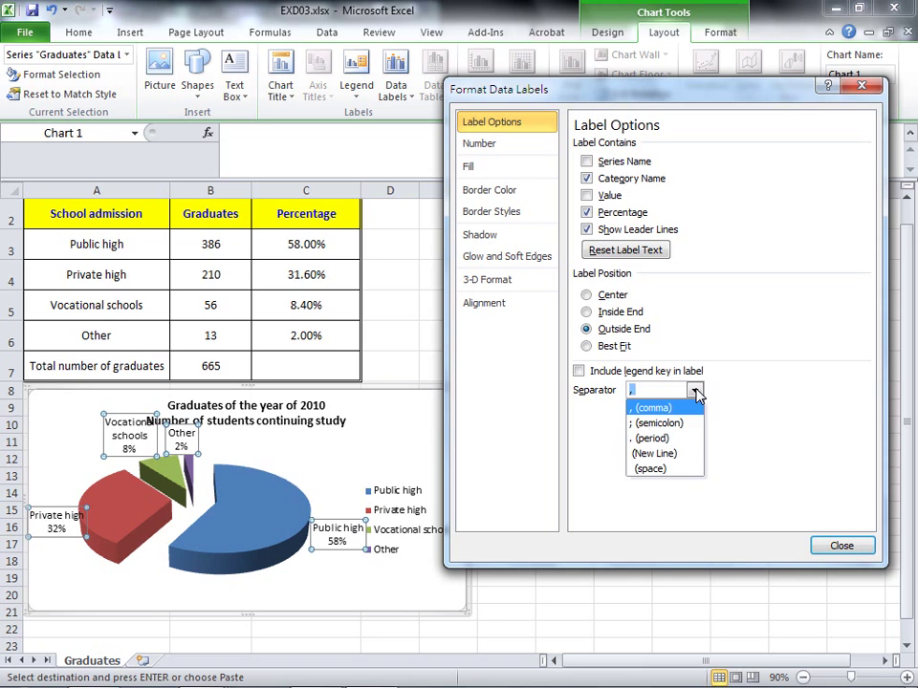
pyautogui.click(676, 454)
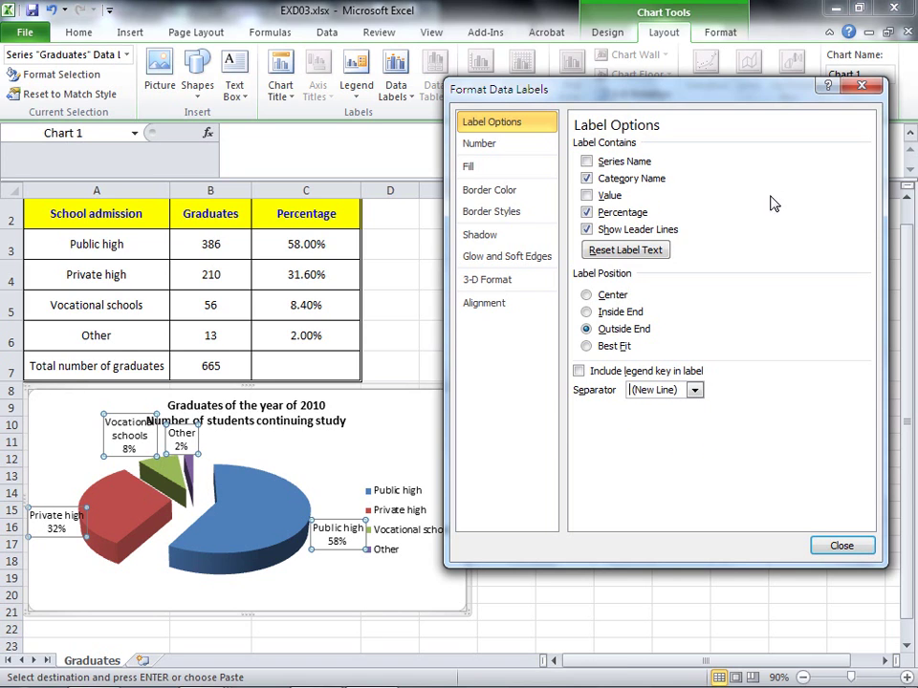
# Set the data labels to 9 pt and restore the Excel window size.
pyautogui.click(841, 548)
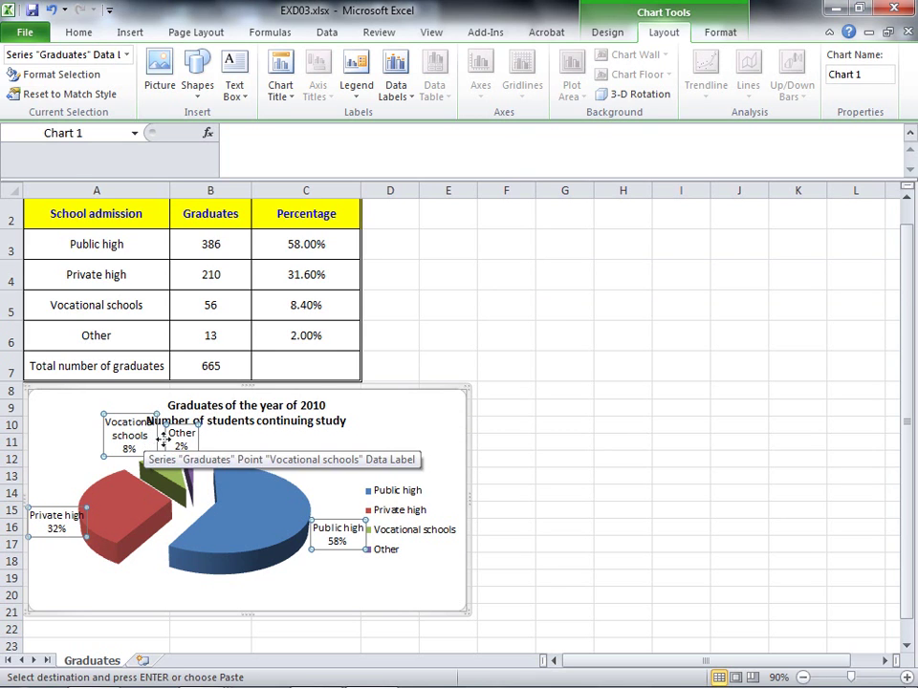
pyautogui.click(76, 32)
pyautogui.click(211, 61)
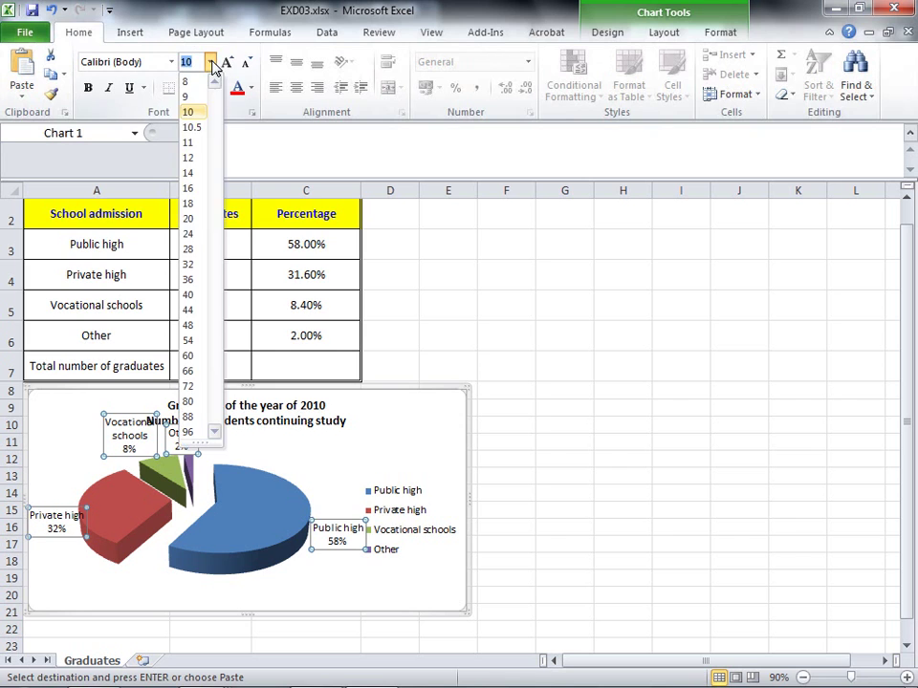
pyautogui.click(186, 97)
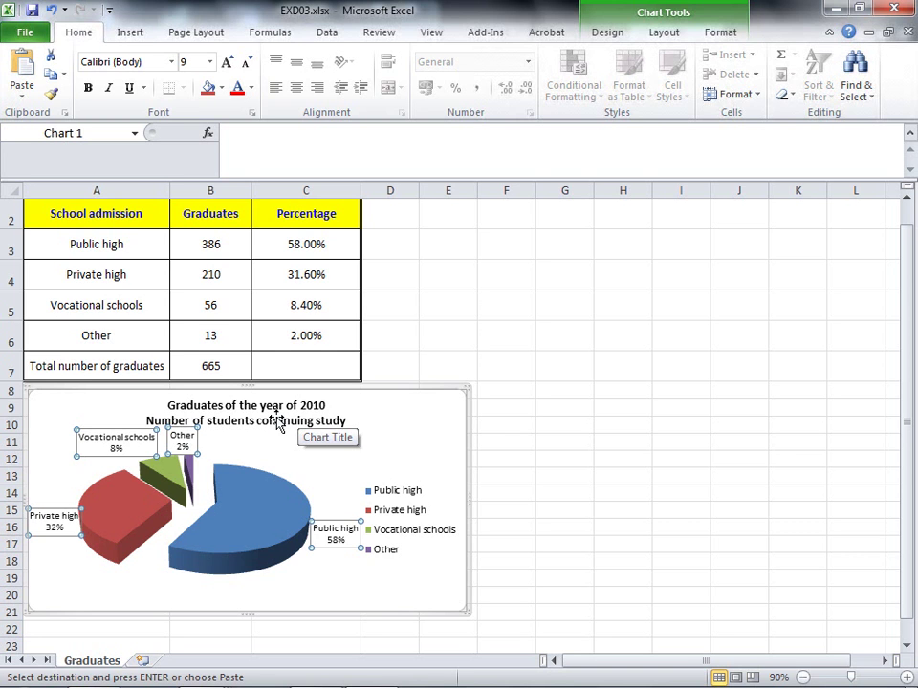
pyautogui.click(862, 8)
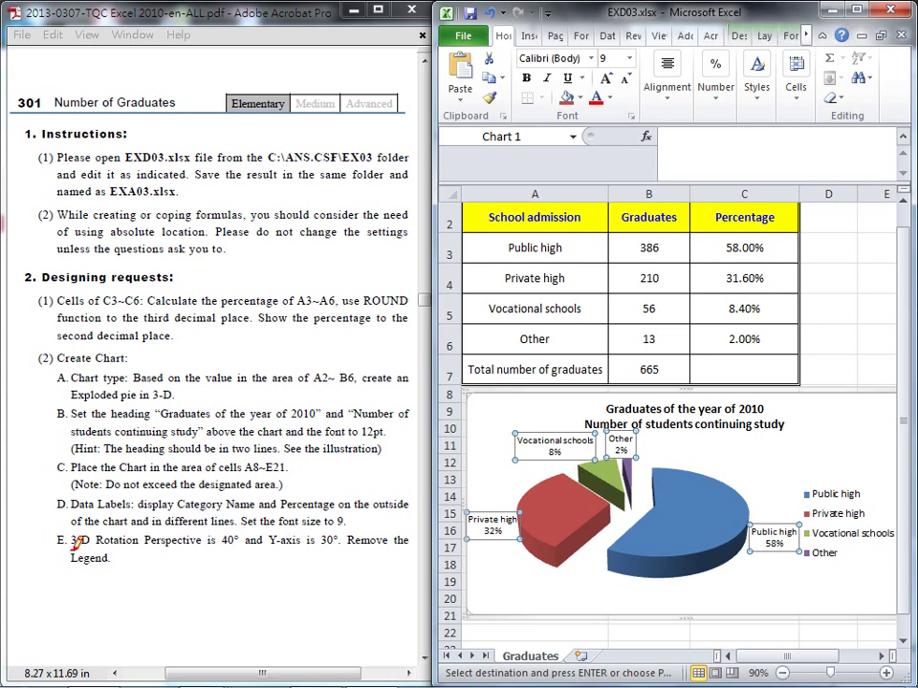
# Mark the 40° perspective, 30° Y rotation and legend requirements, then delete the legend.
pyautogui.moveTo(73, 548); pyautogui.dragTo(240, 541)
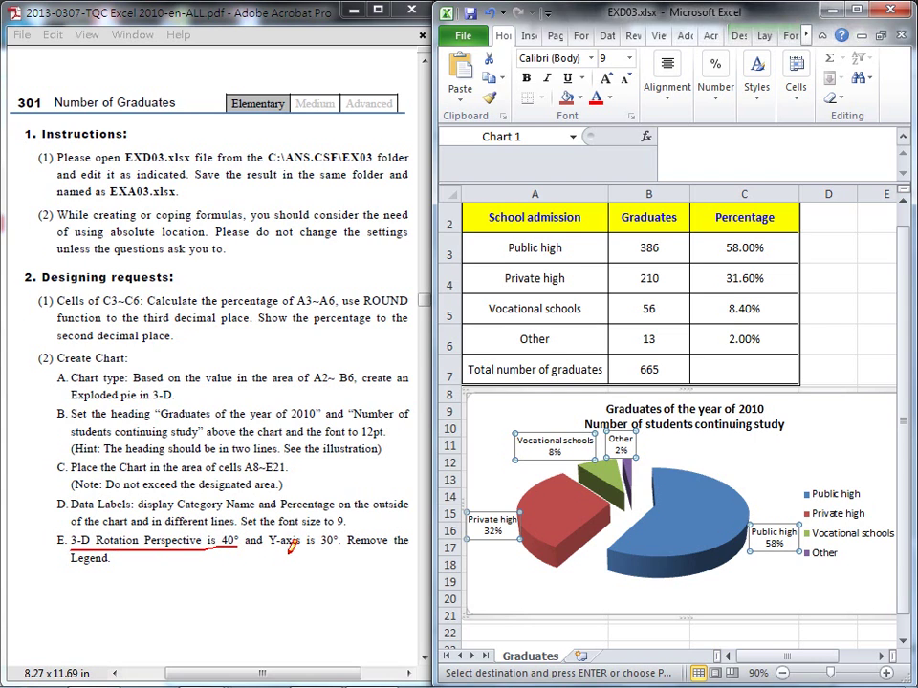
pyautogui.moveTo(272, 546); pyautogui.dragTo(338, 544)
pyautogui.moveTo(76, 565); pyautogui.dragTo(138, 566)
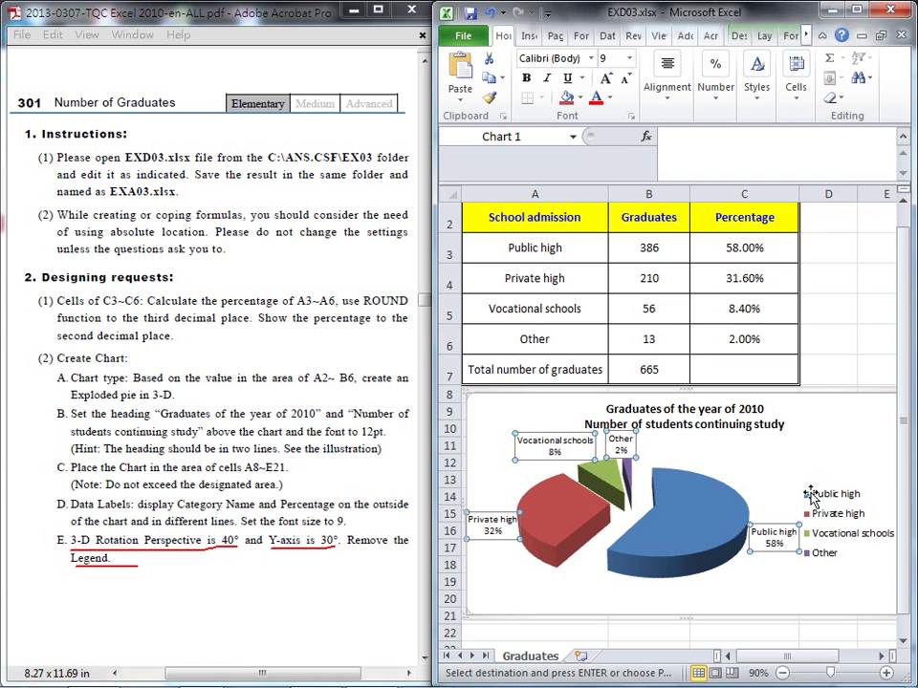
pyautogui.press('Escape')
pyautogui.click(843, 497)
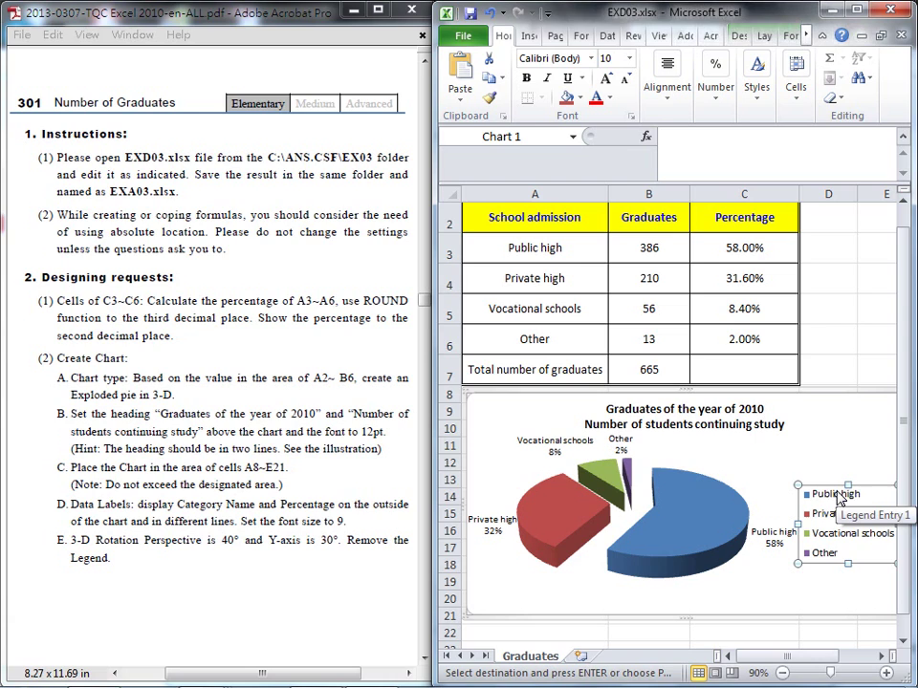
pyautogui.press('Delete')
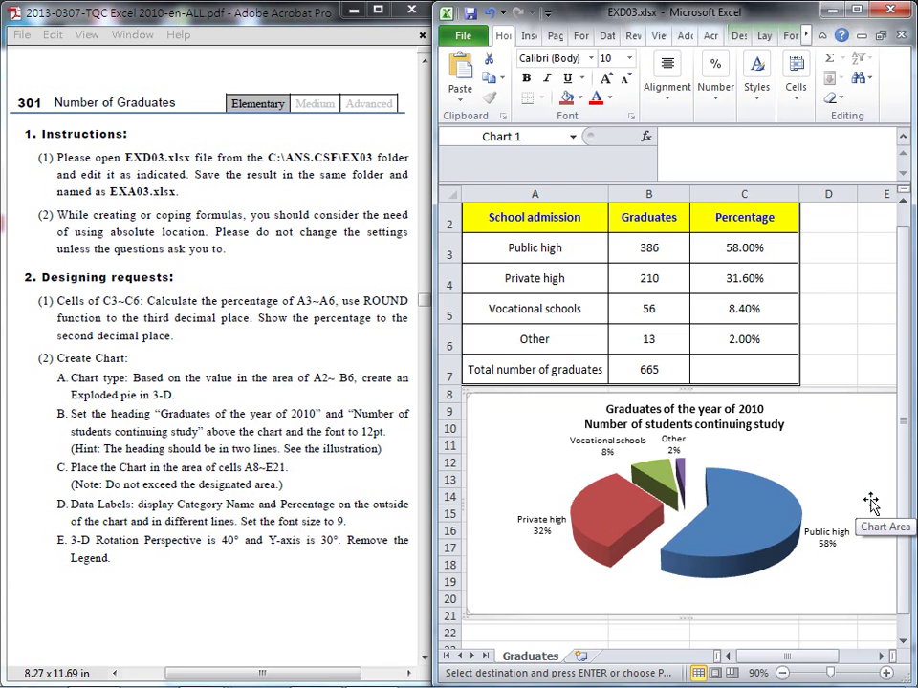
# Maximize Excel and set the pie chart's 3-D perspective to 40°, keeping Y rotation at 30°.
pyautogui.click(857, 10)
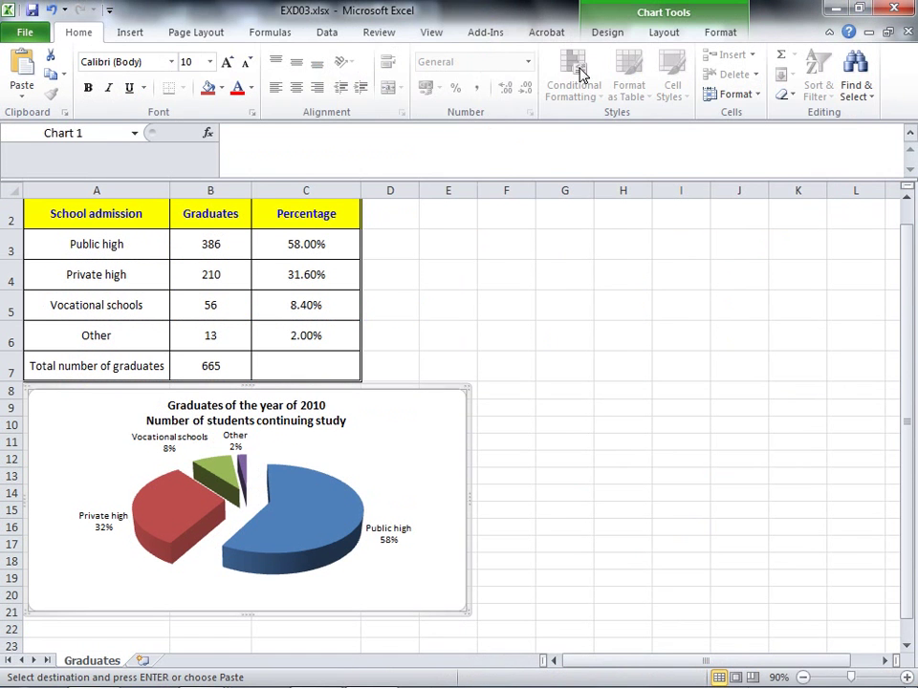
pyautogui.click(656, 34)
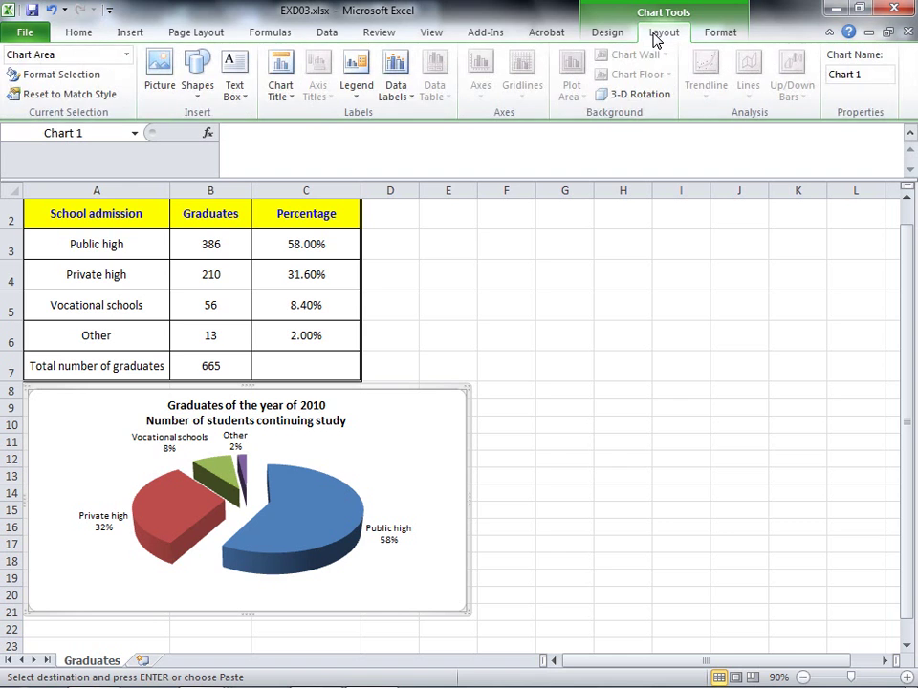
pyautogui.click(650, 95)
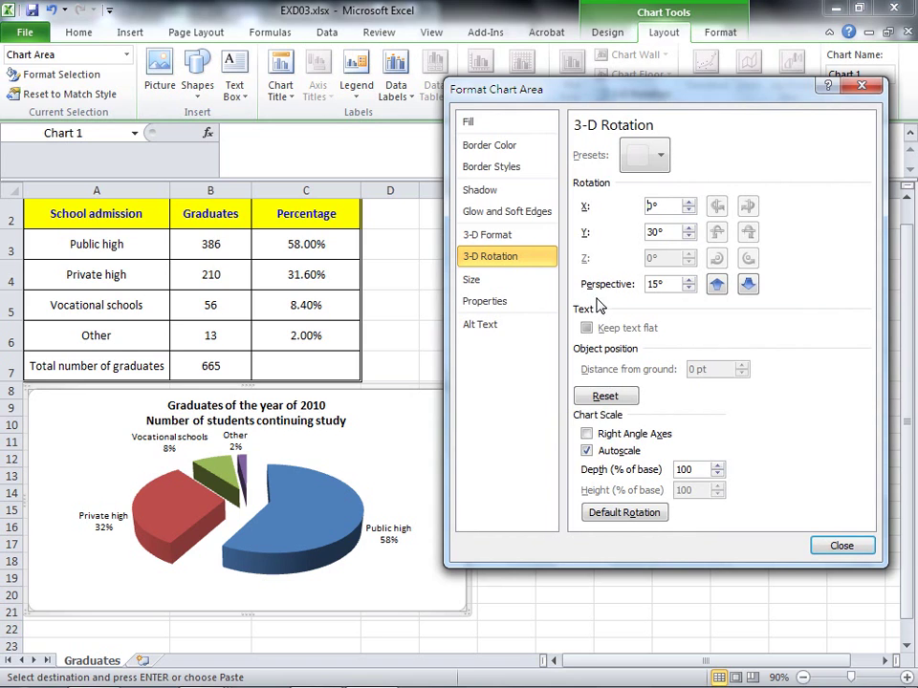
pyautogui.click(660, 286)
pyautogui.write('40')
pyautogui.press('Return')
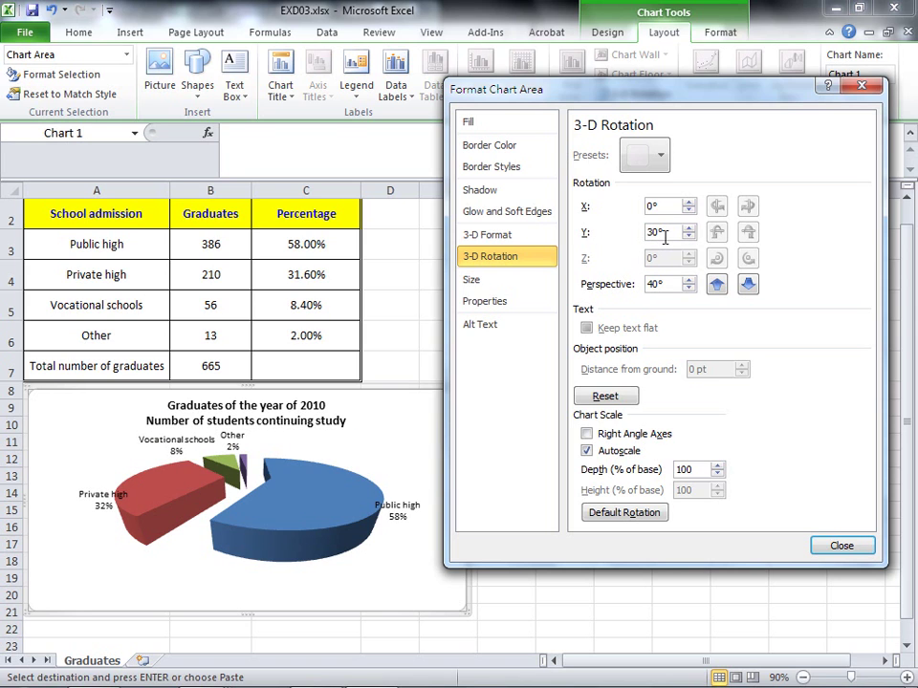
pyautogui.click(838, 545)
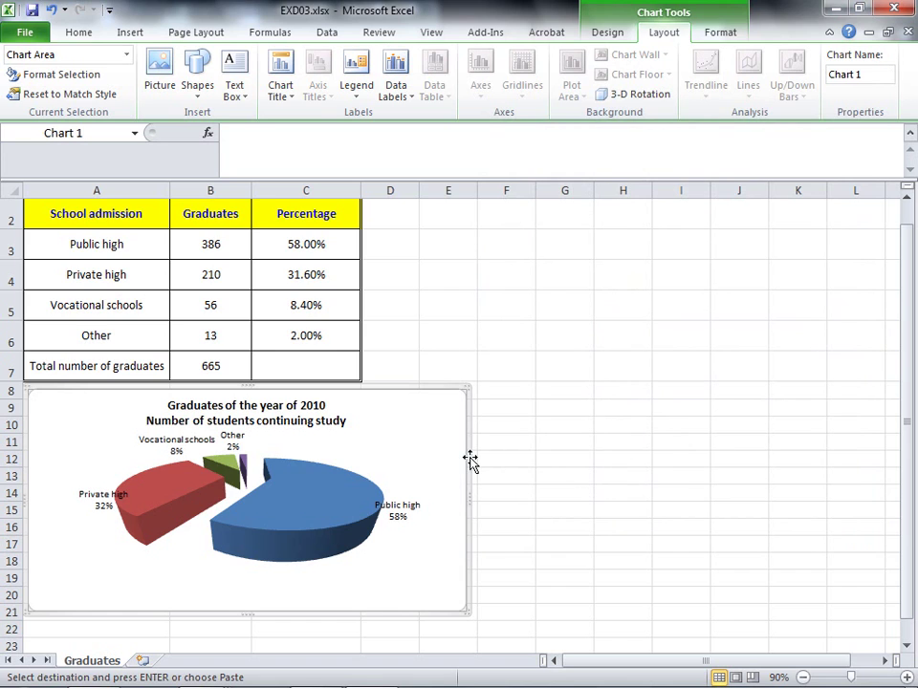